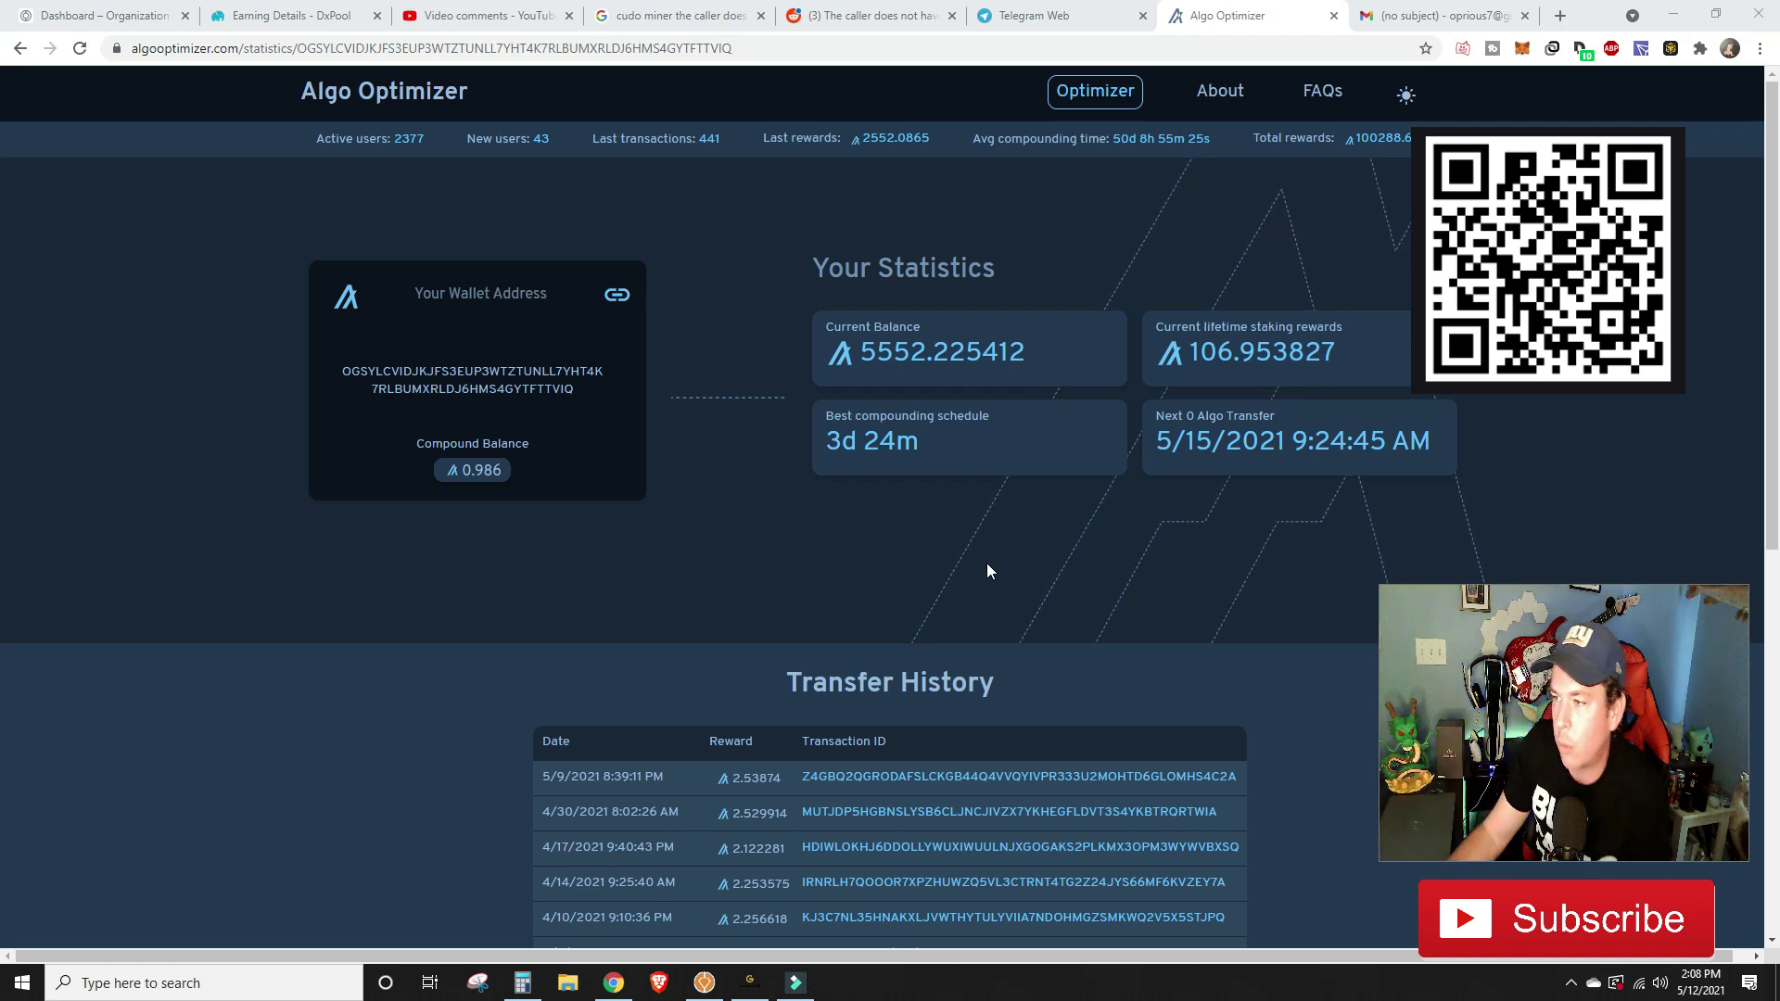
- In the Gmail email, step back two attachments to reach transaction screenshot IMG_9028.PNG
left_click(1442, 16)
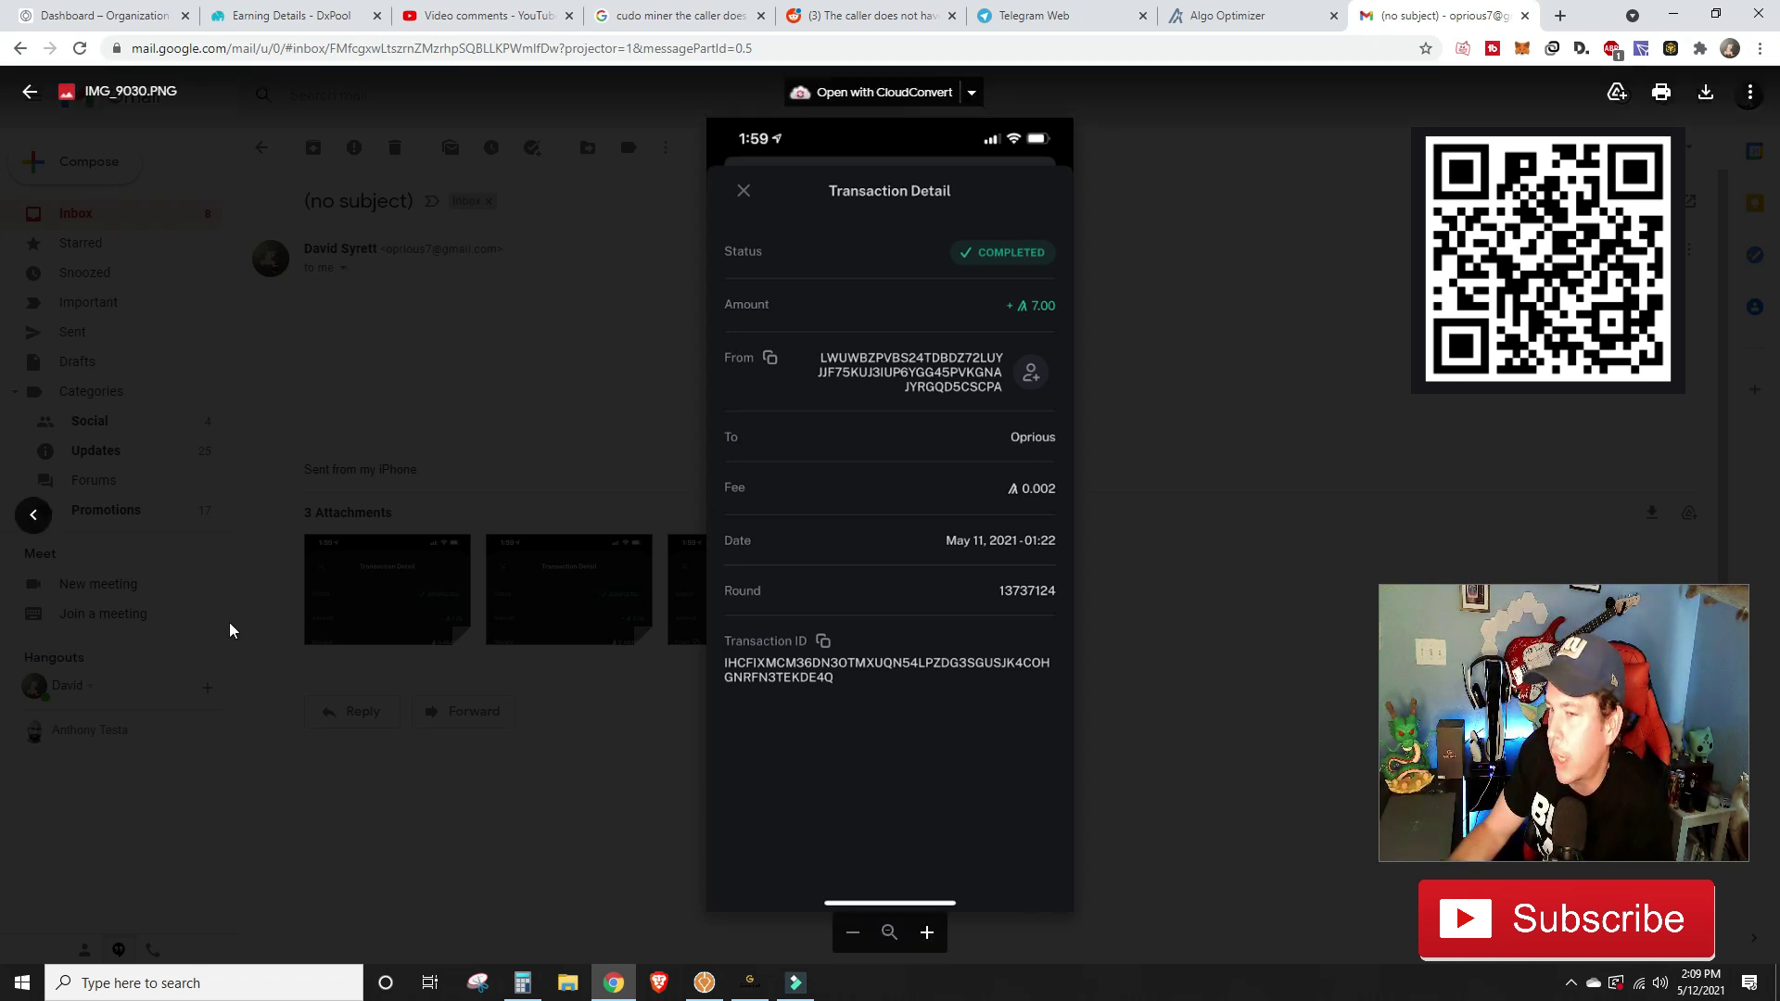
left_click(22, 536)
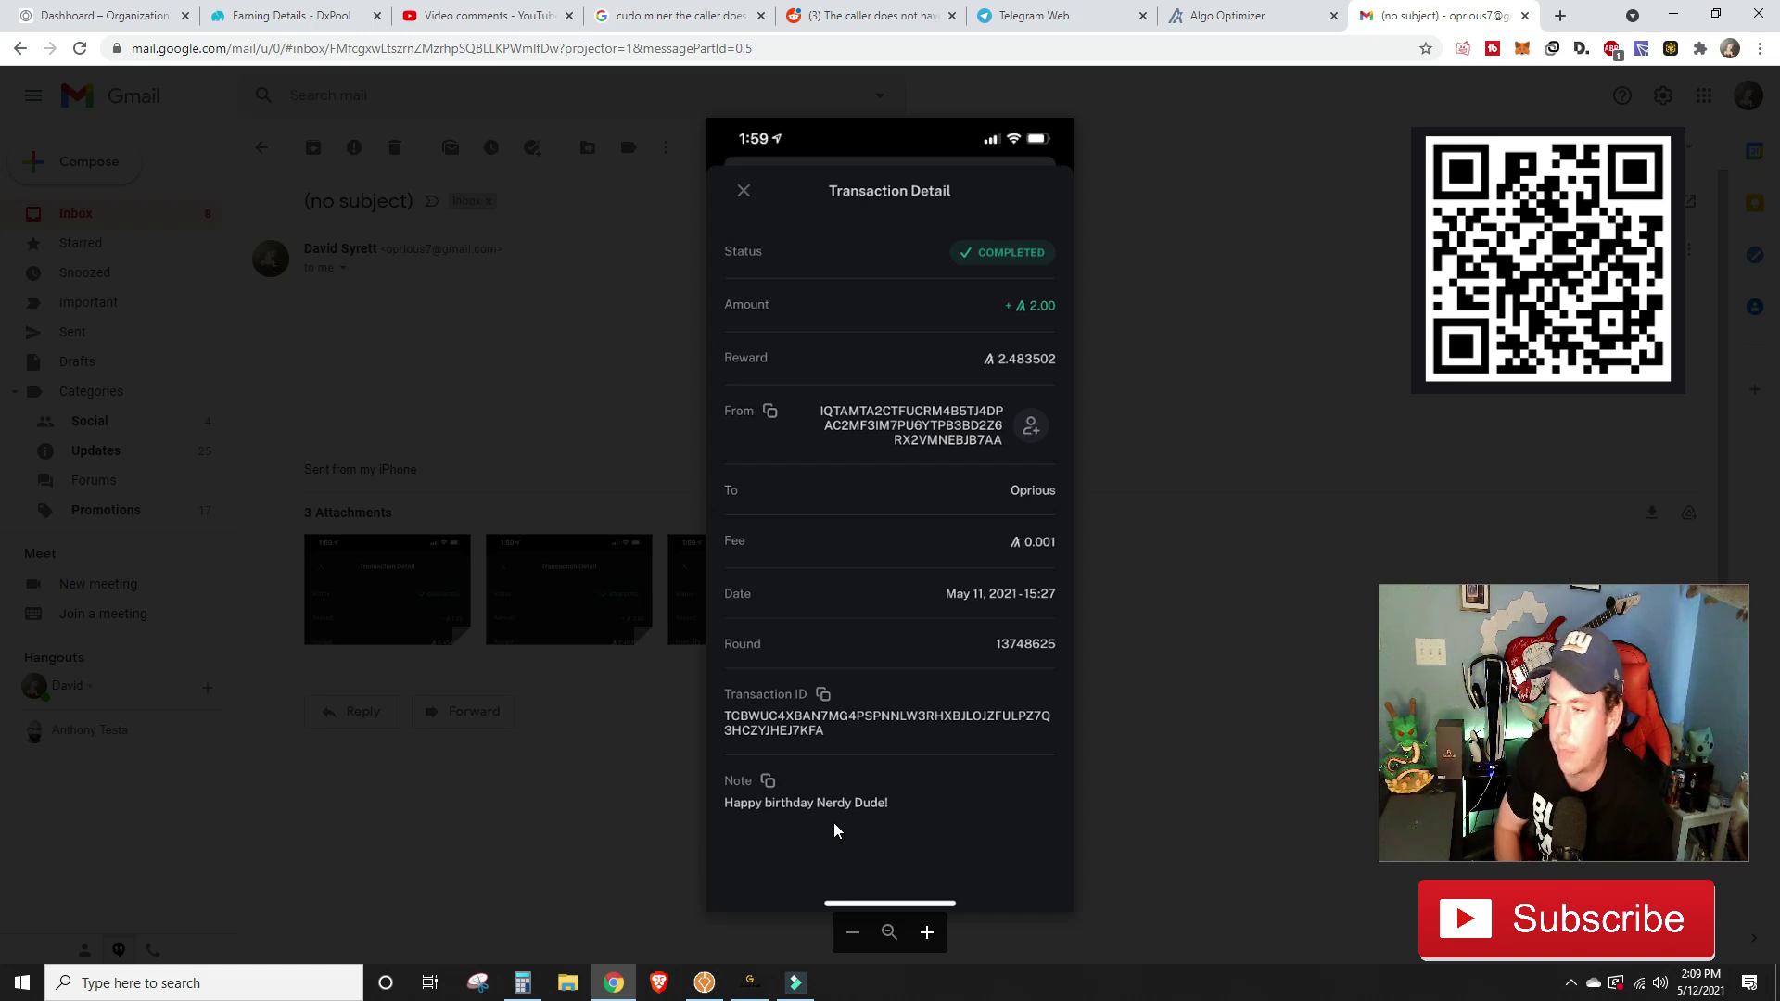
left_click(27, 517)
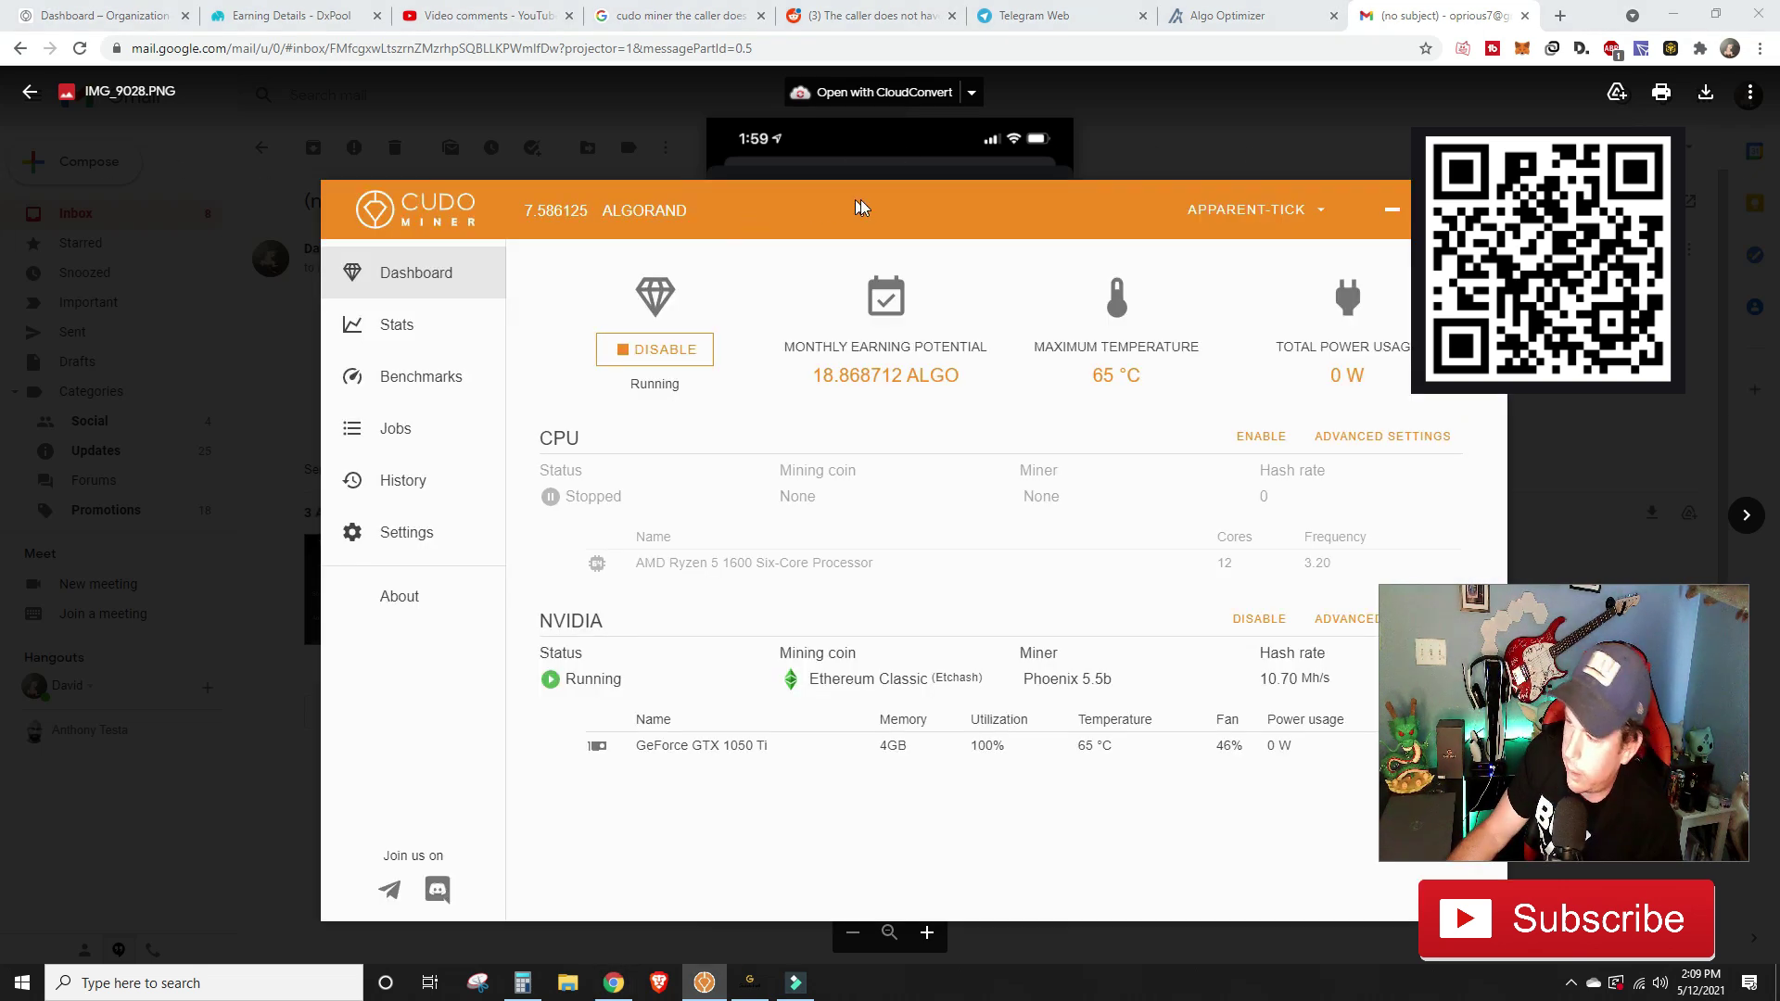
- Move the Cudo Miner window aside and reload the console.cudominer.com Dashboard to show the 7.59 ALGO summary
left_click_drag(766, 196, 575, 171)
left_click(98, 16)
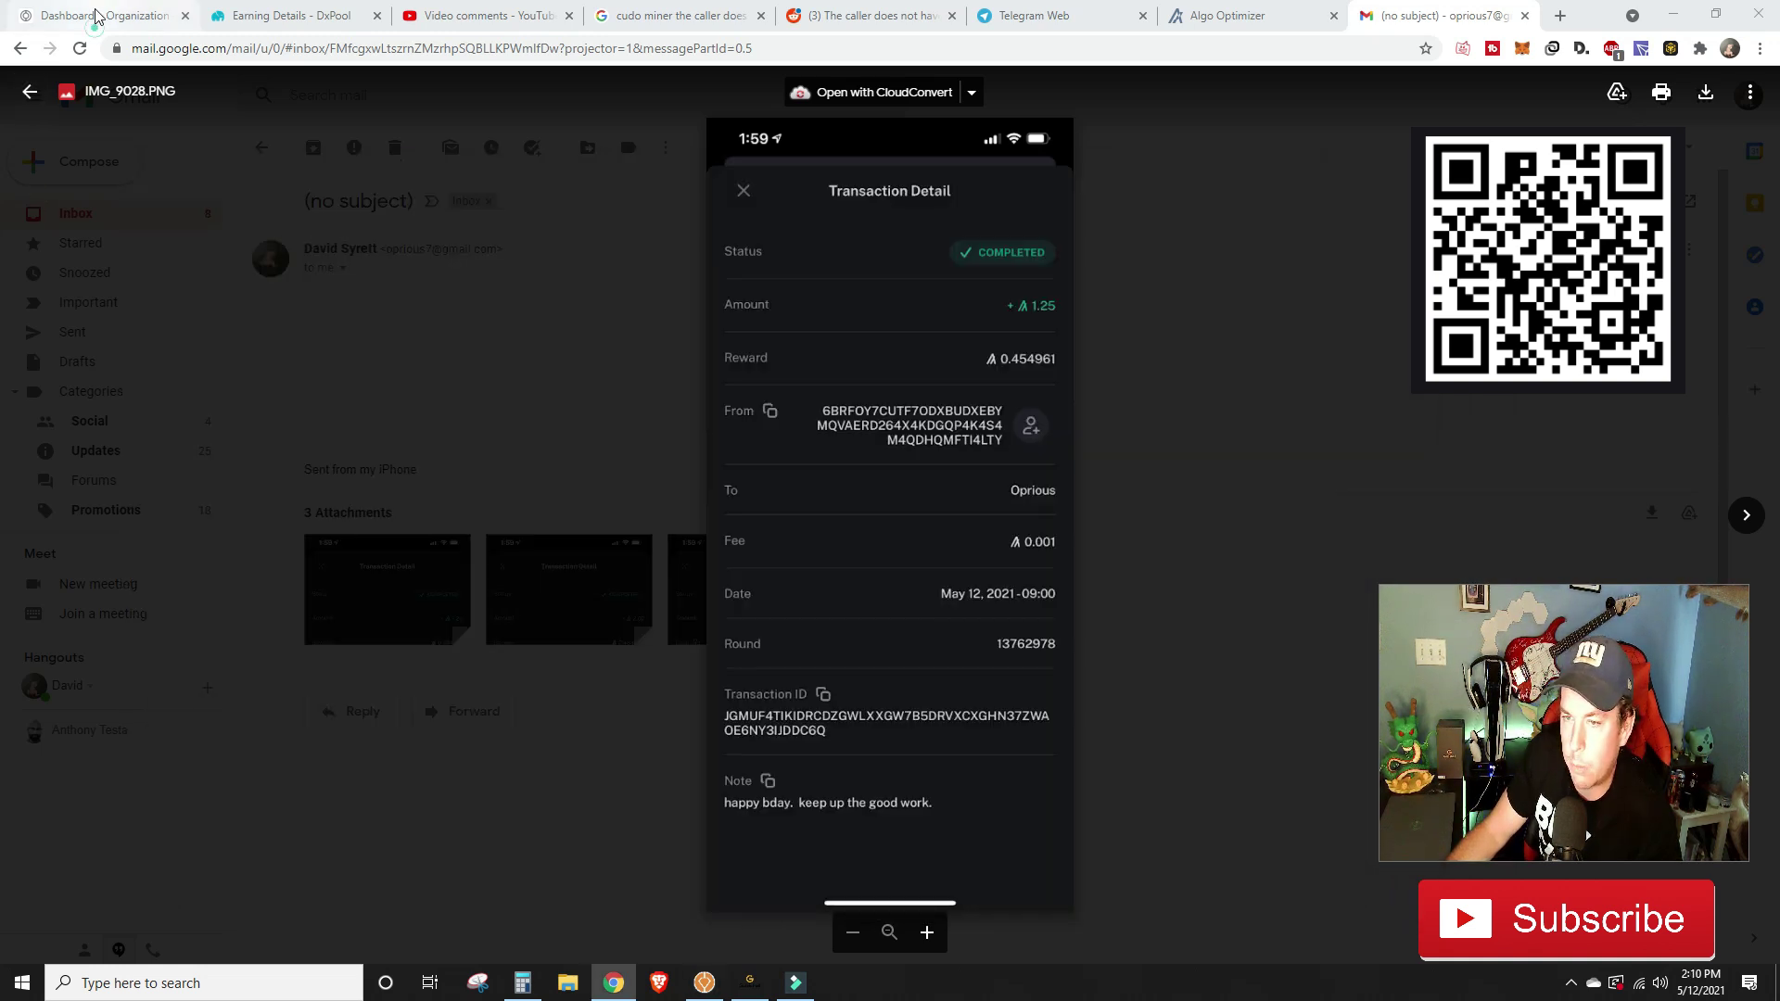
left_click(98, 15)
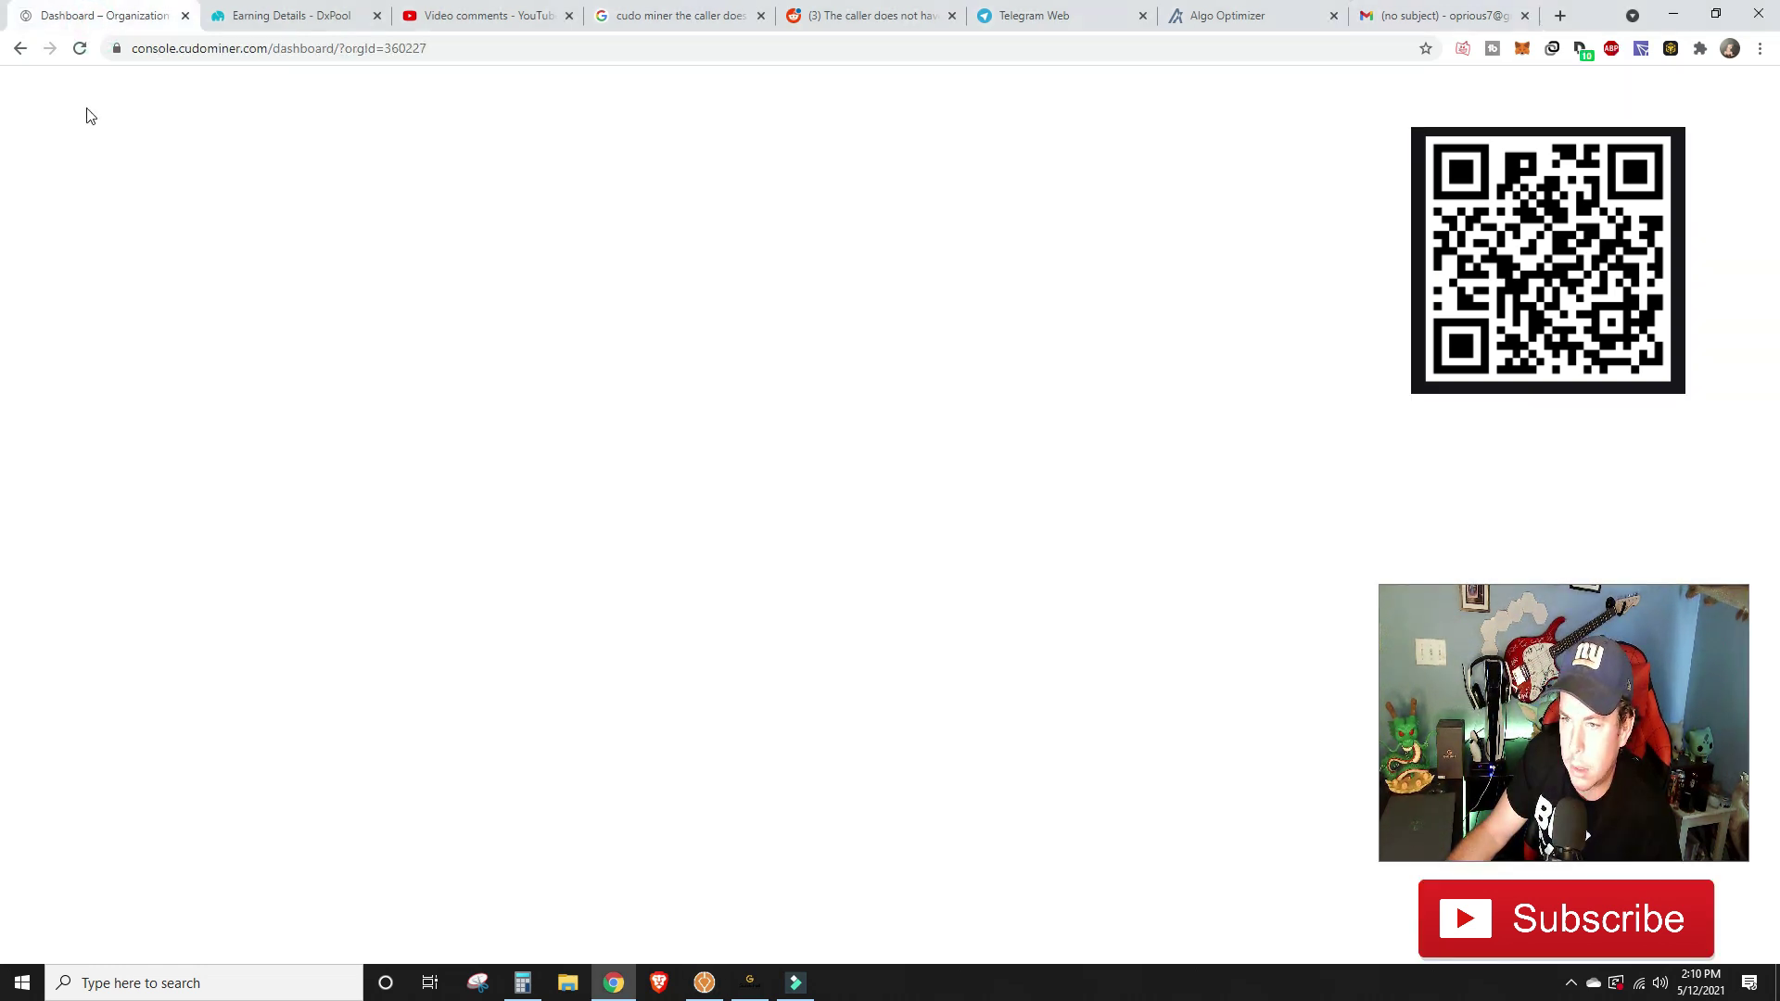
left_click(80, 48)
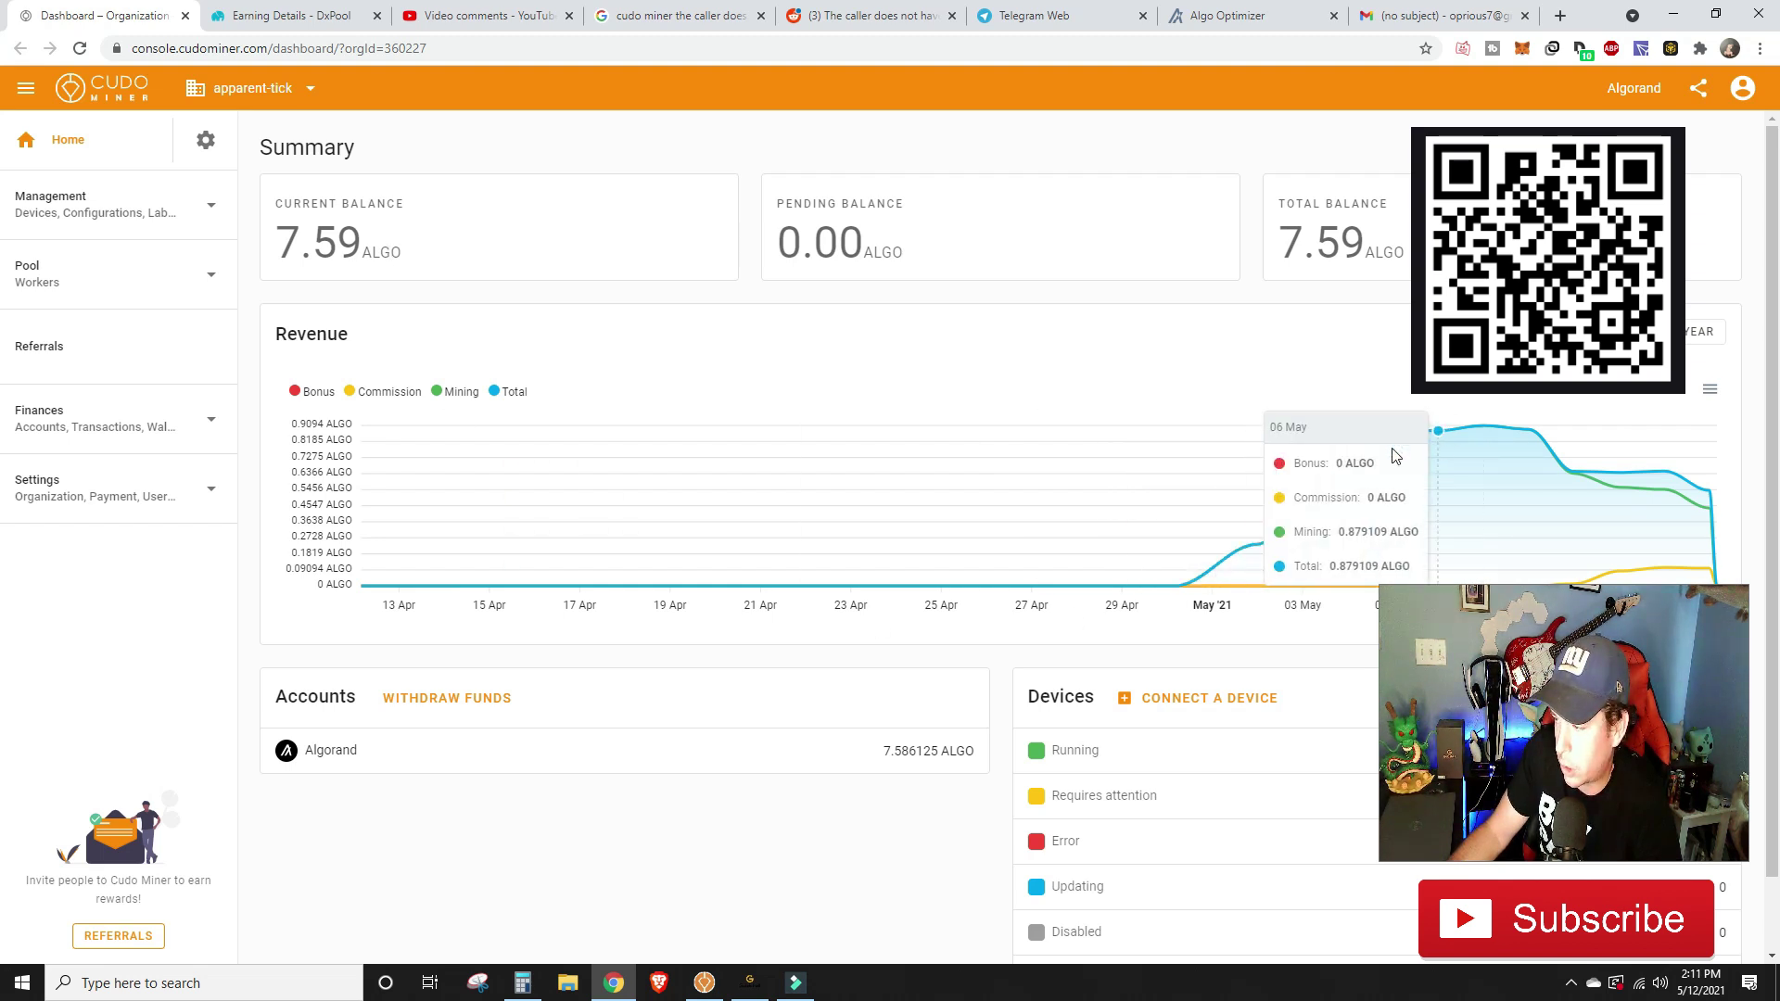
scroll(1149, 624, "down", 1)
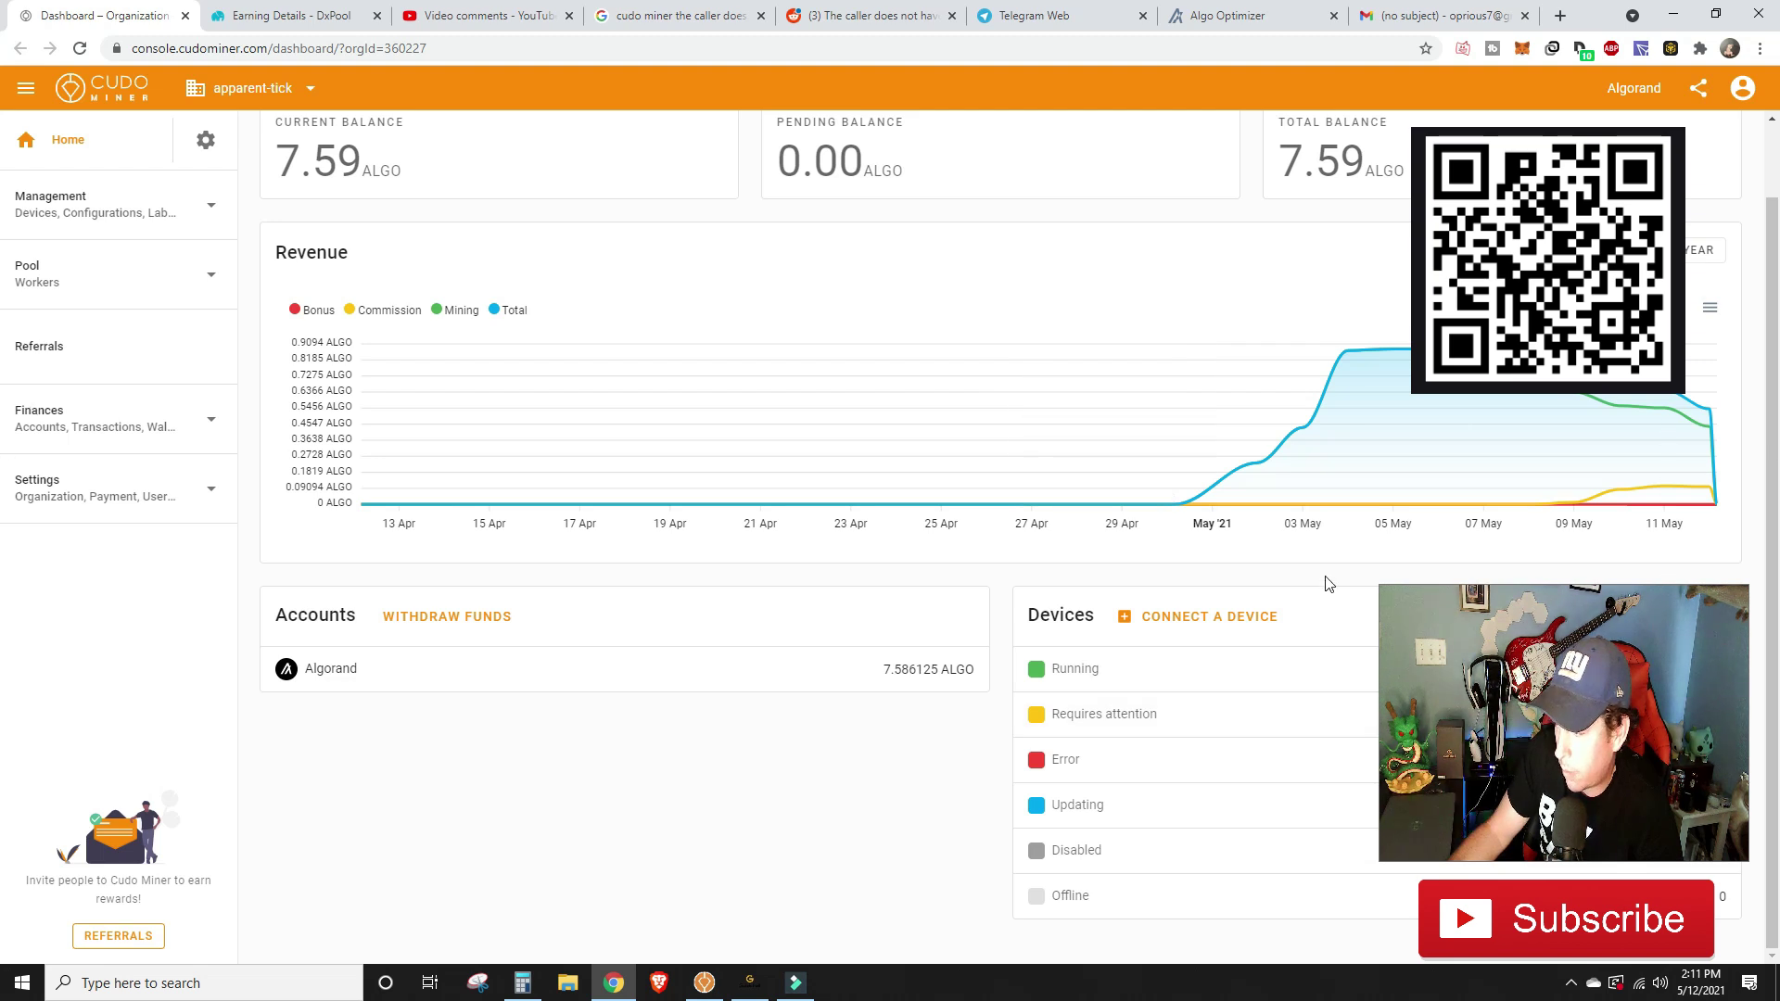
scroll(1125, 632, "up", 1)
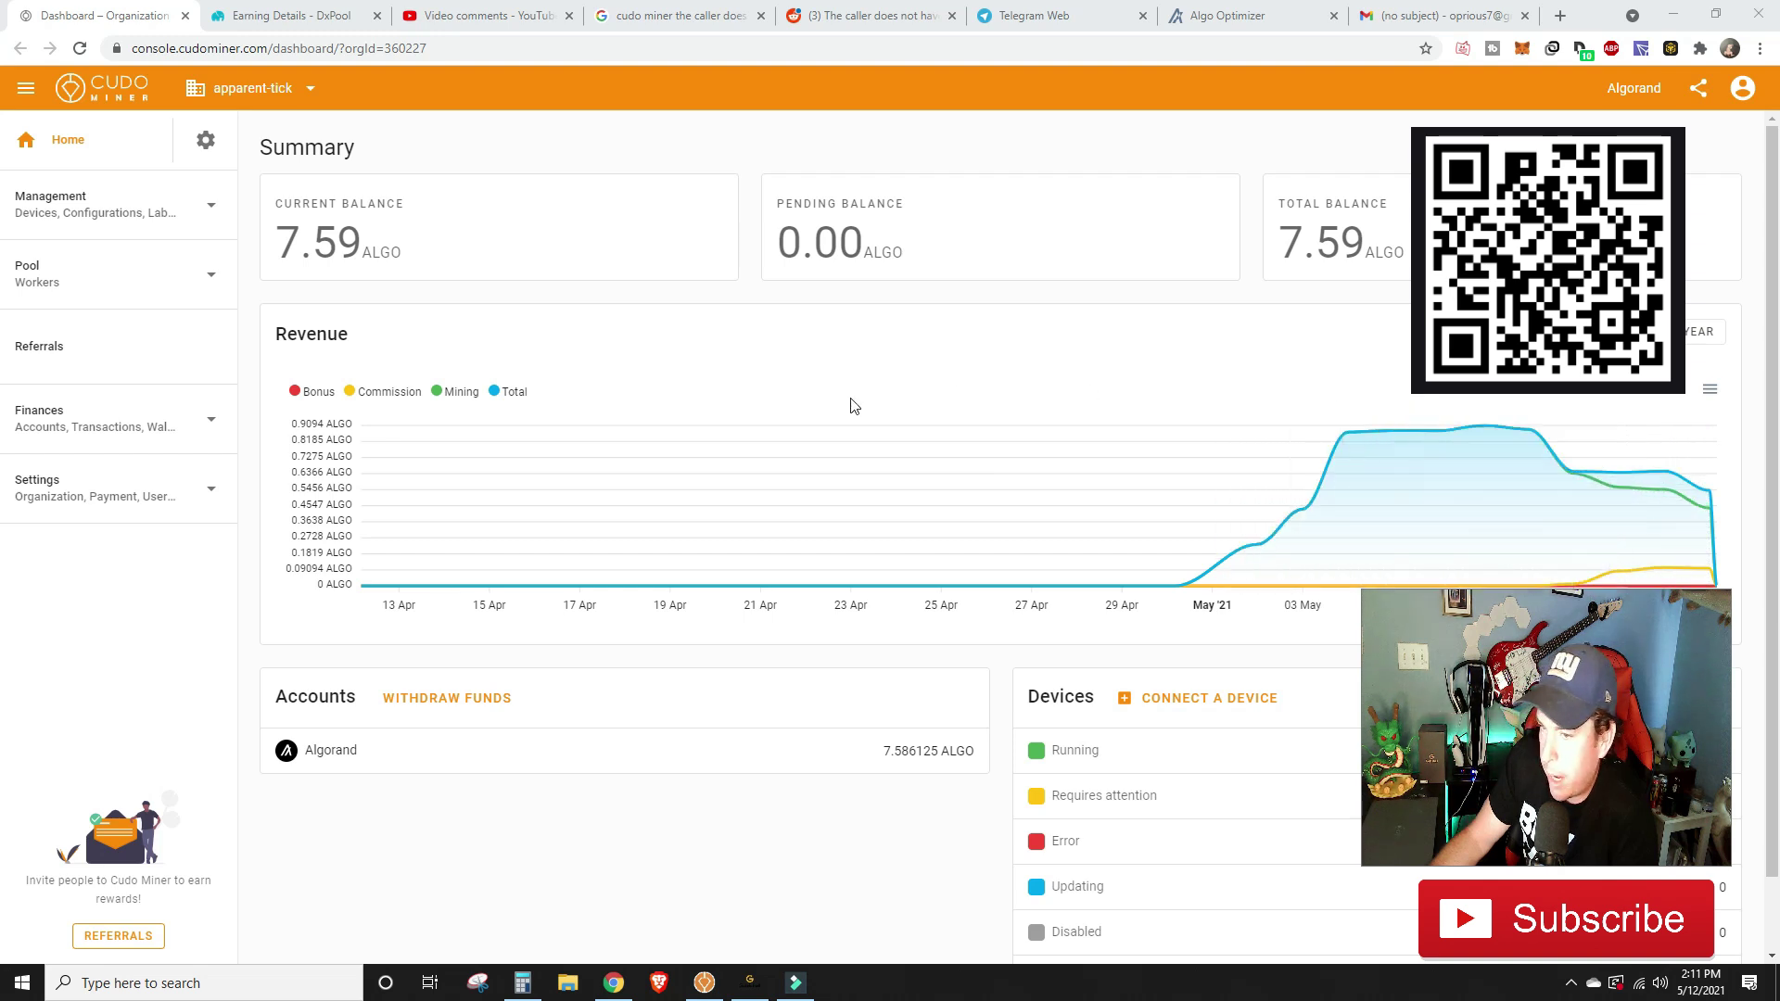
- Bring the Cudo Miner desktop app forward and nudge its window slightly up
left_click(704, 983)
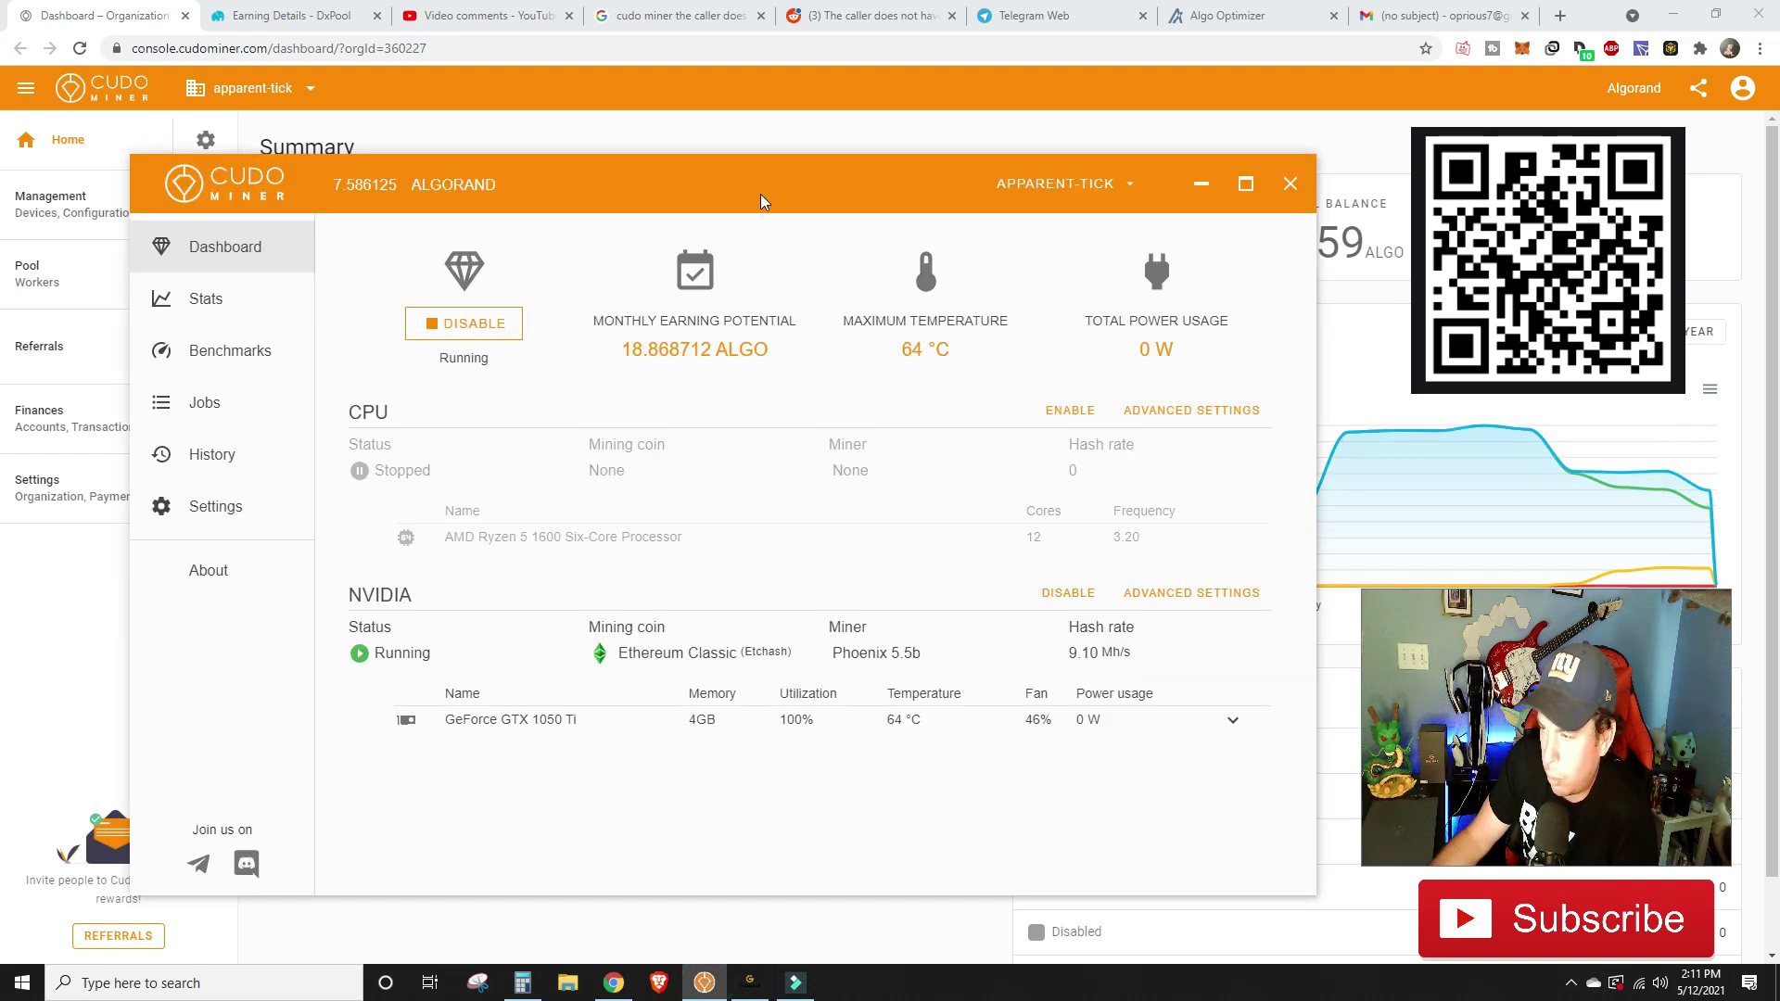
left_click_drag(721, 170, 725, 151)
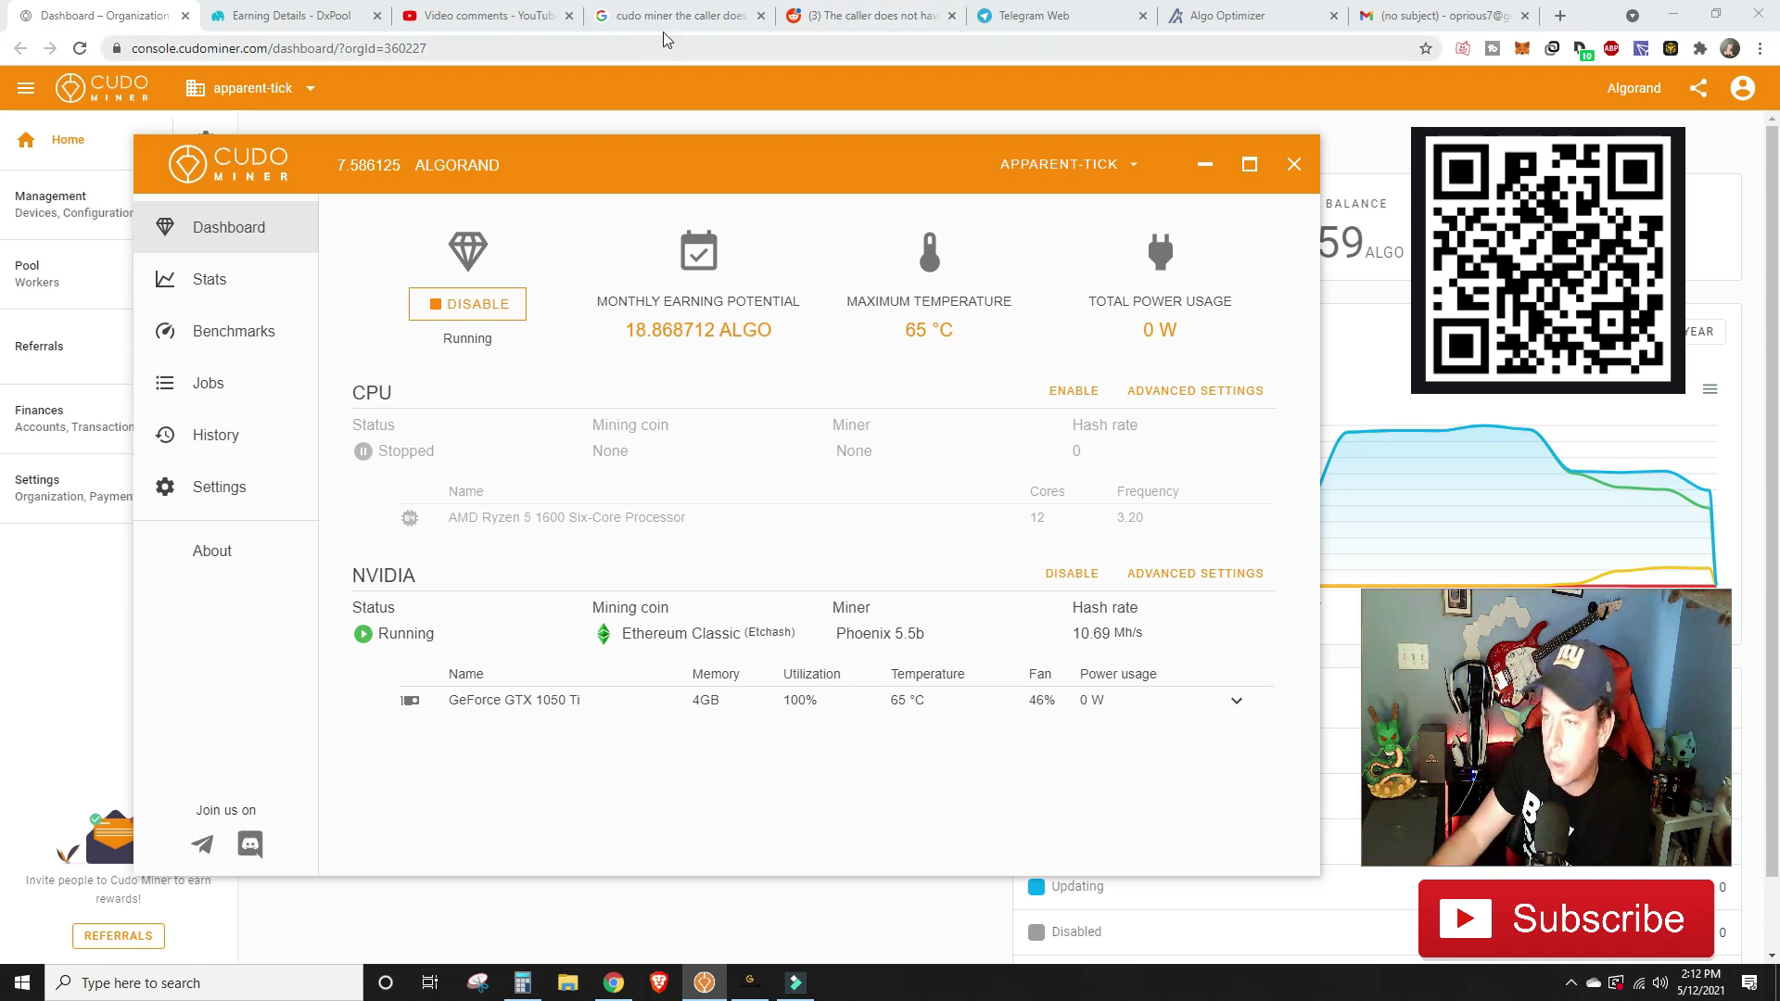
- Switch to the r/cudominer thread on the 'caller does not have permission' error and scroll its comments
left_click(871, 15)
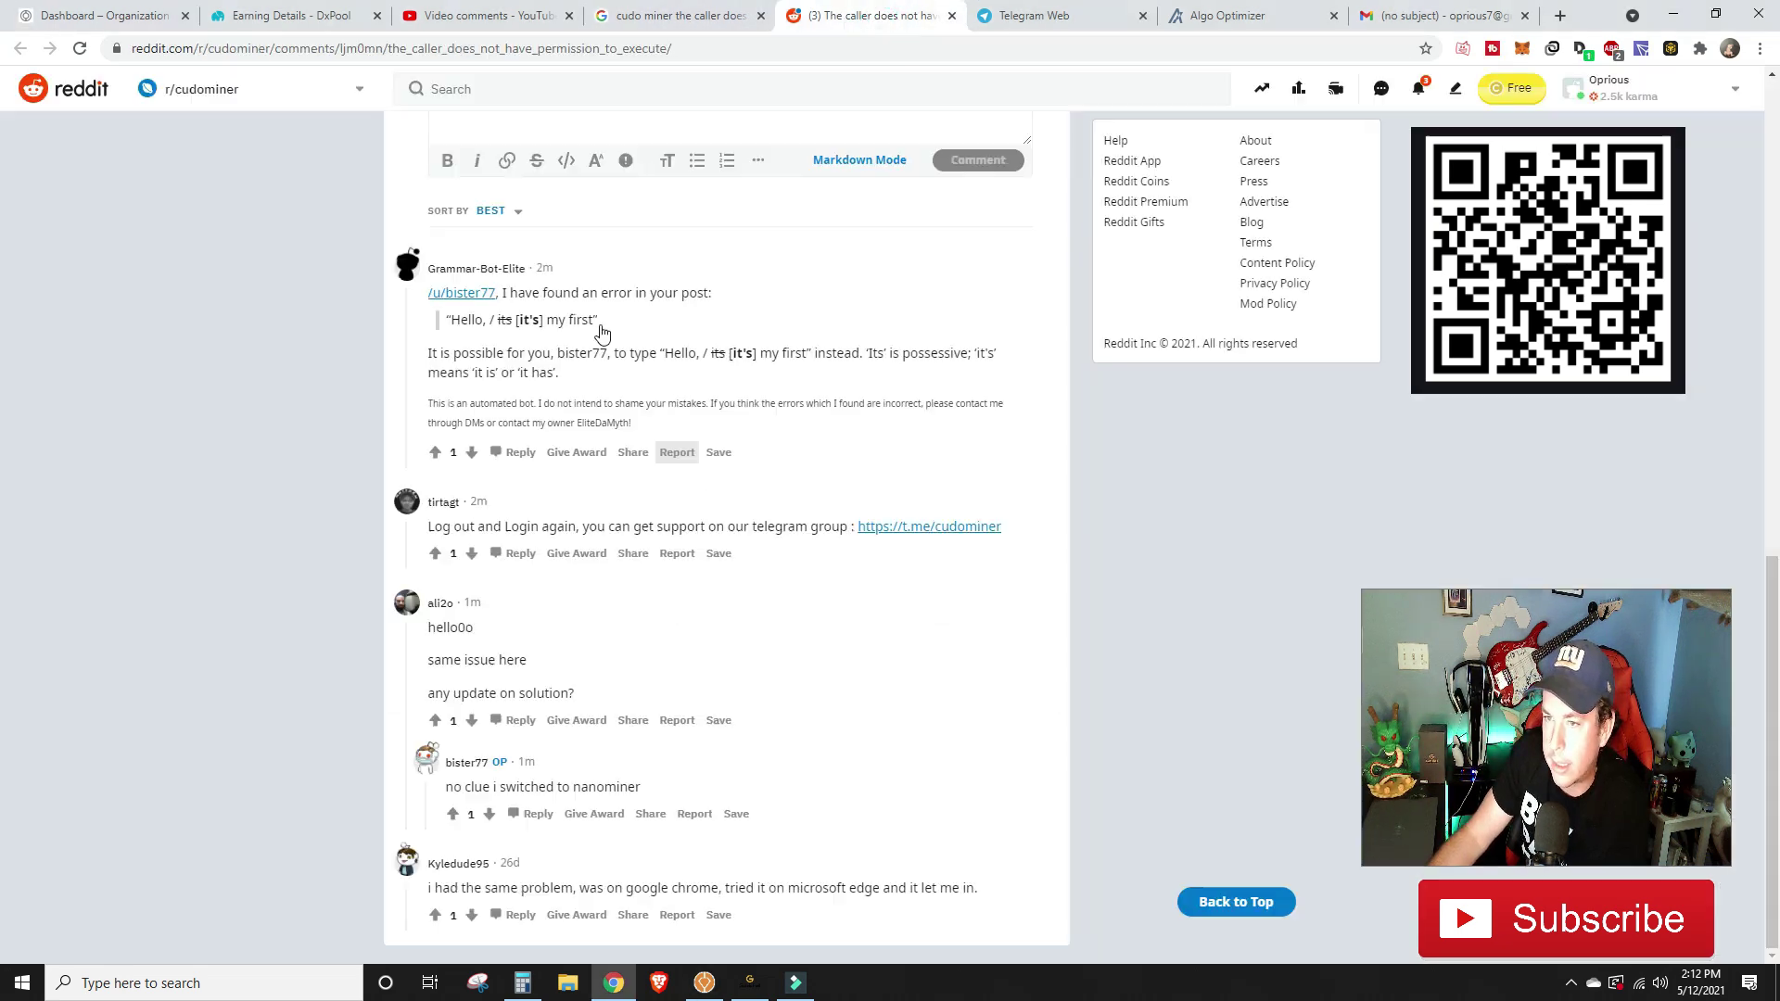
scroll(732, 406, "up", 12)
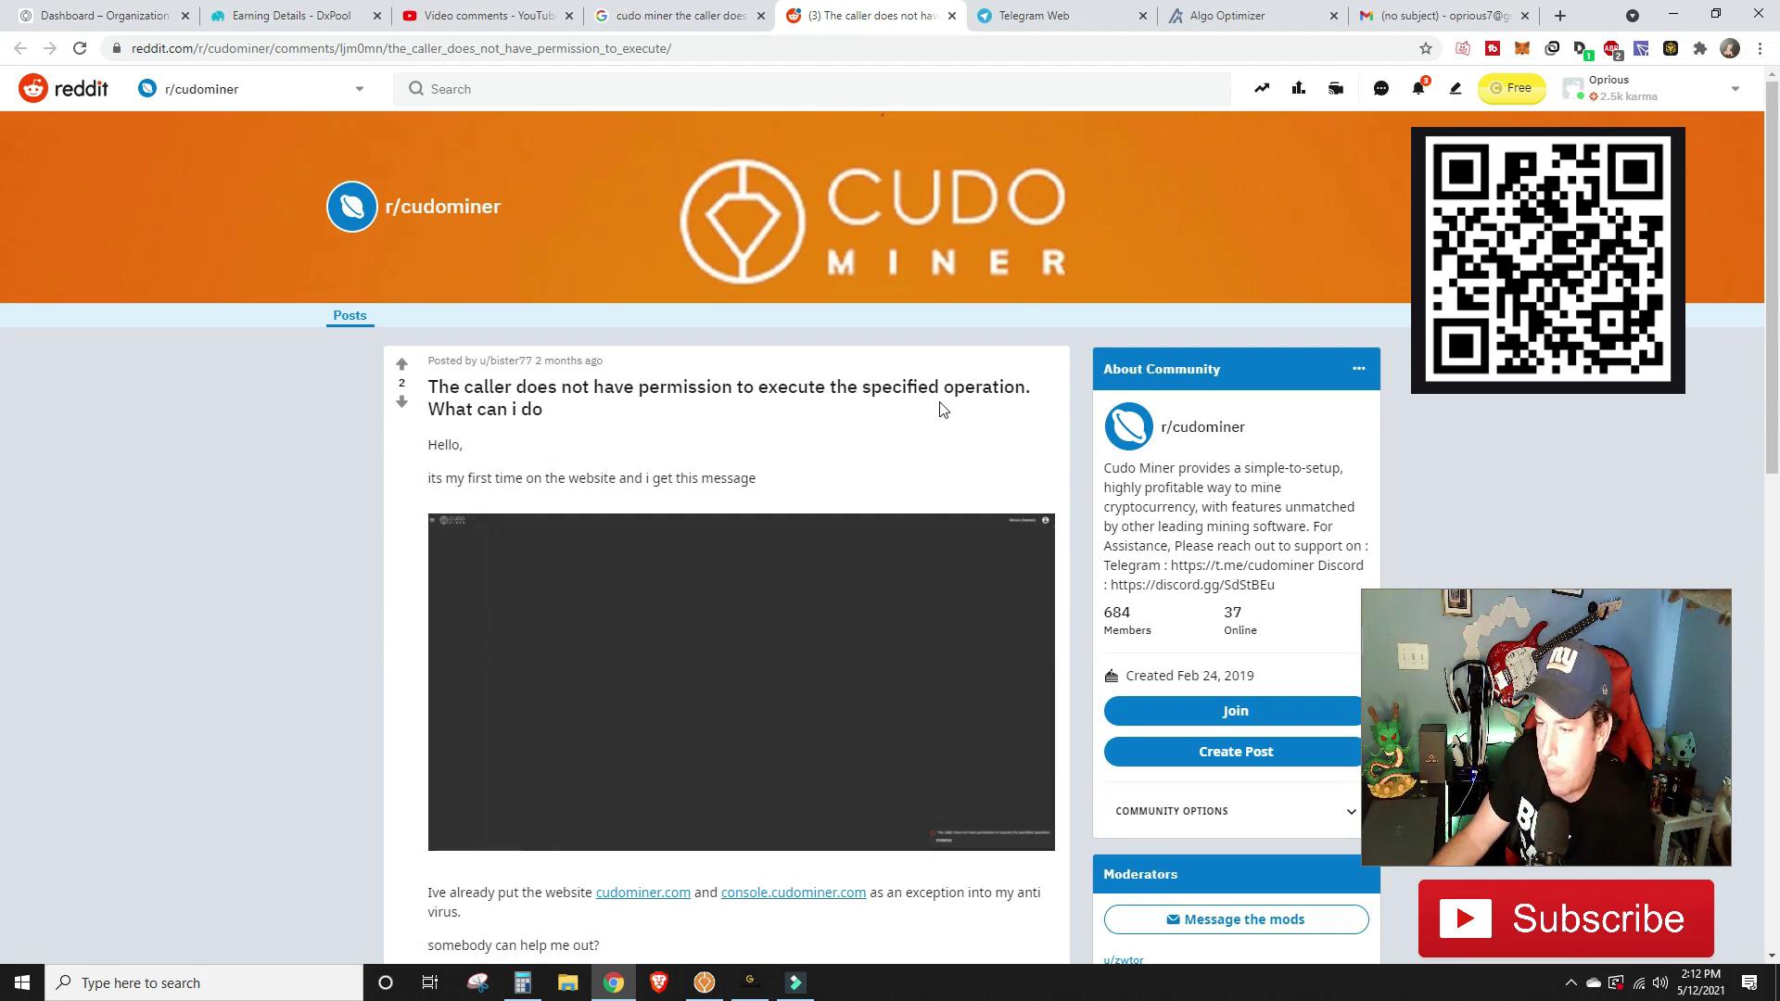
scroll(777, 419, "down", 6)
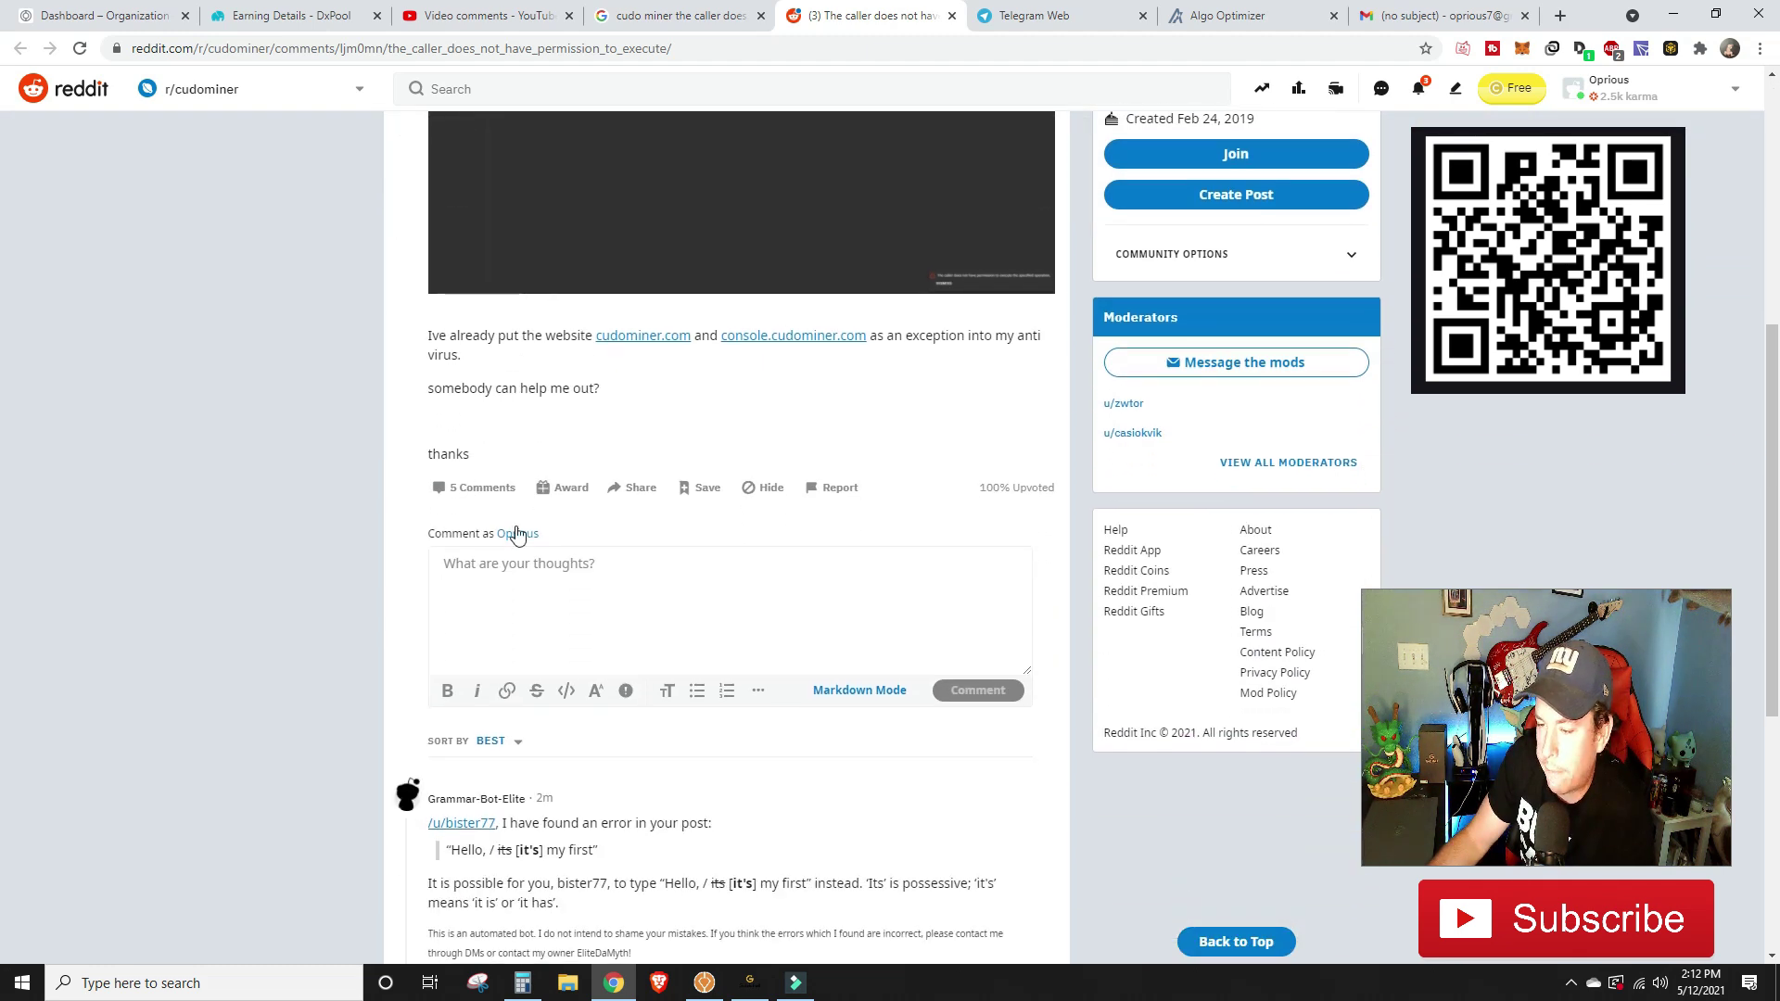
scroll(516, 535, "down", 4)
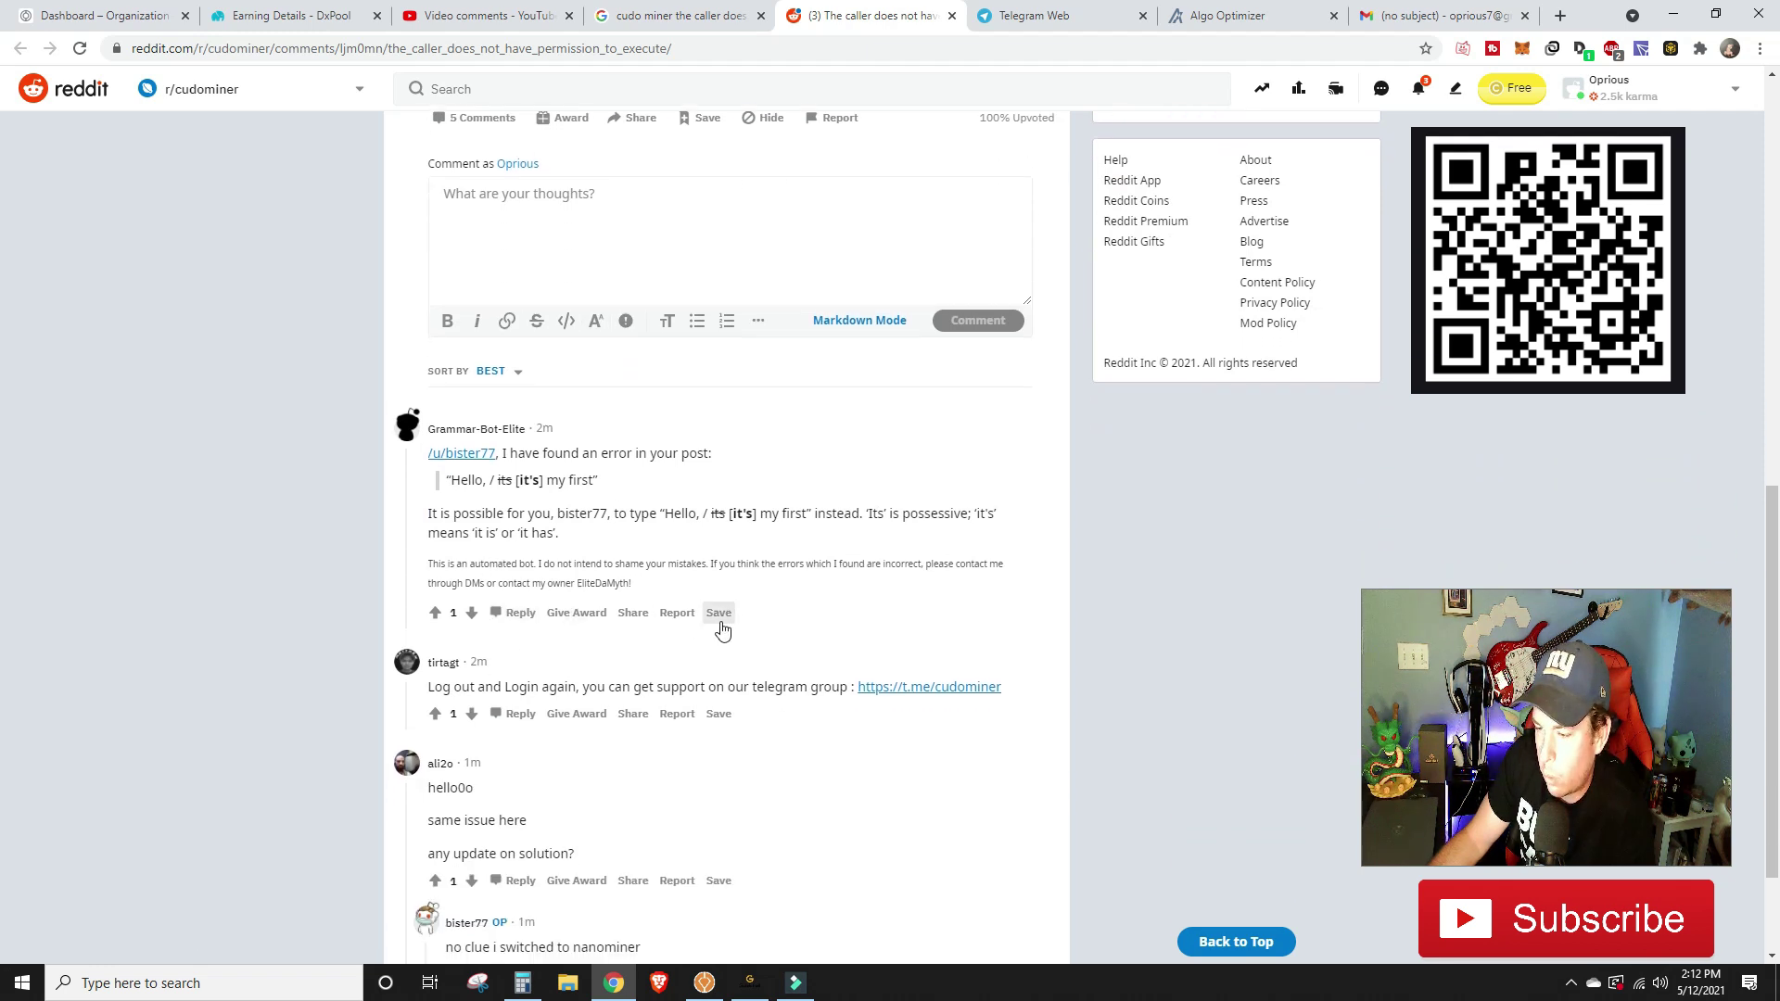
scroll(722, 630, "down", 2)
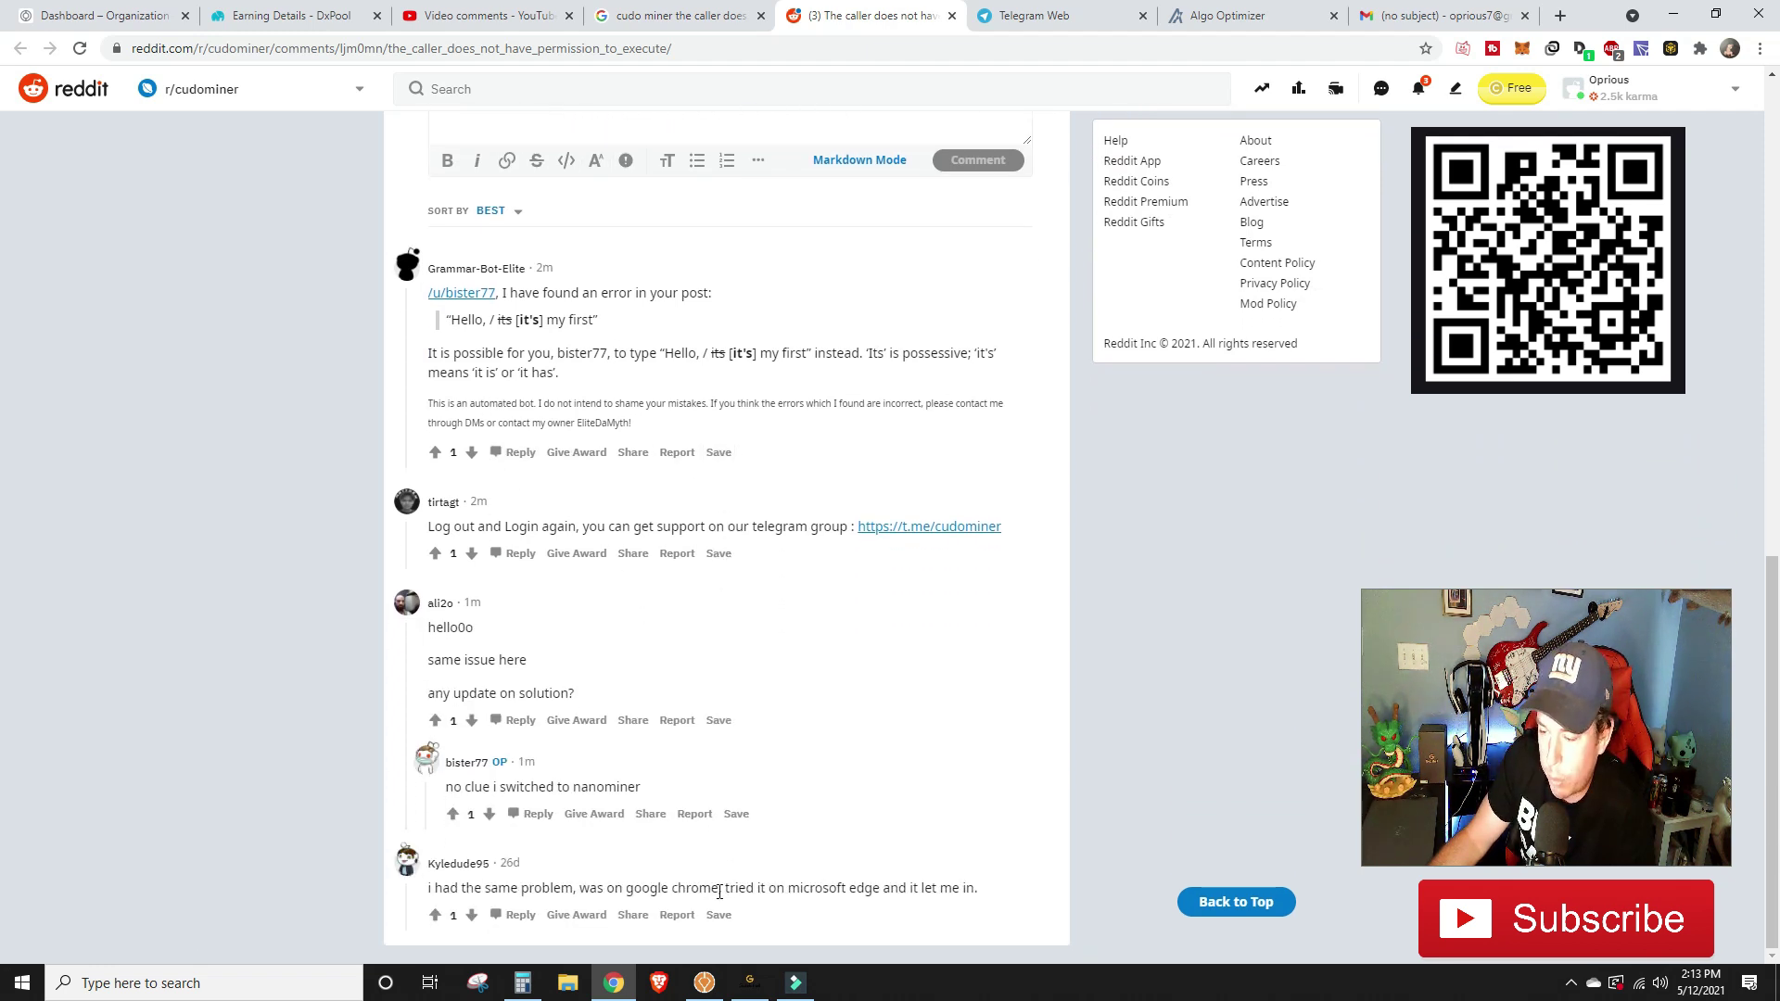
- Highlight the comment suggesting Microsoft Edge, clear the selection, and scroll back through the thread
left_click_drag(732, 888, 842, 892)
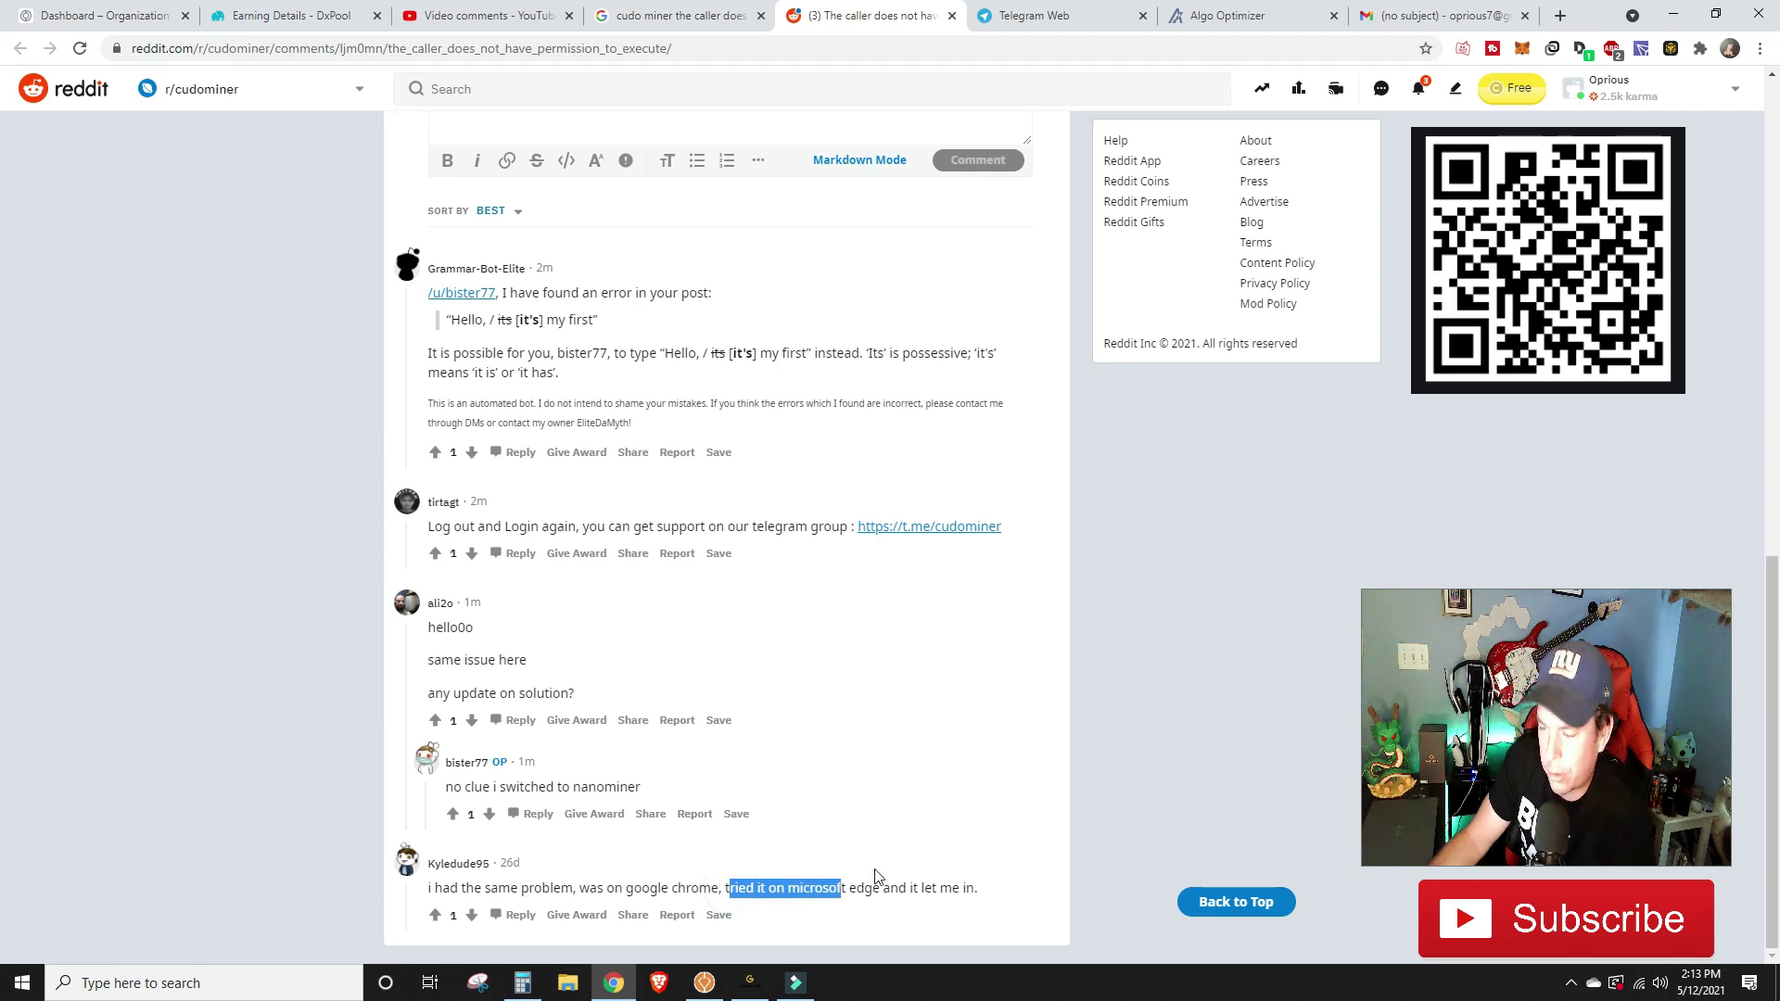
left_click(876, 875)
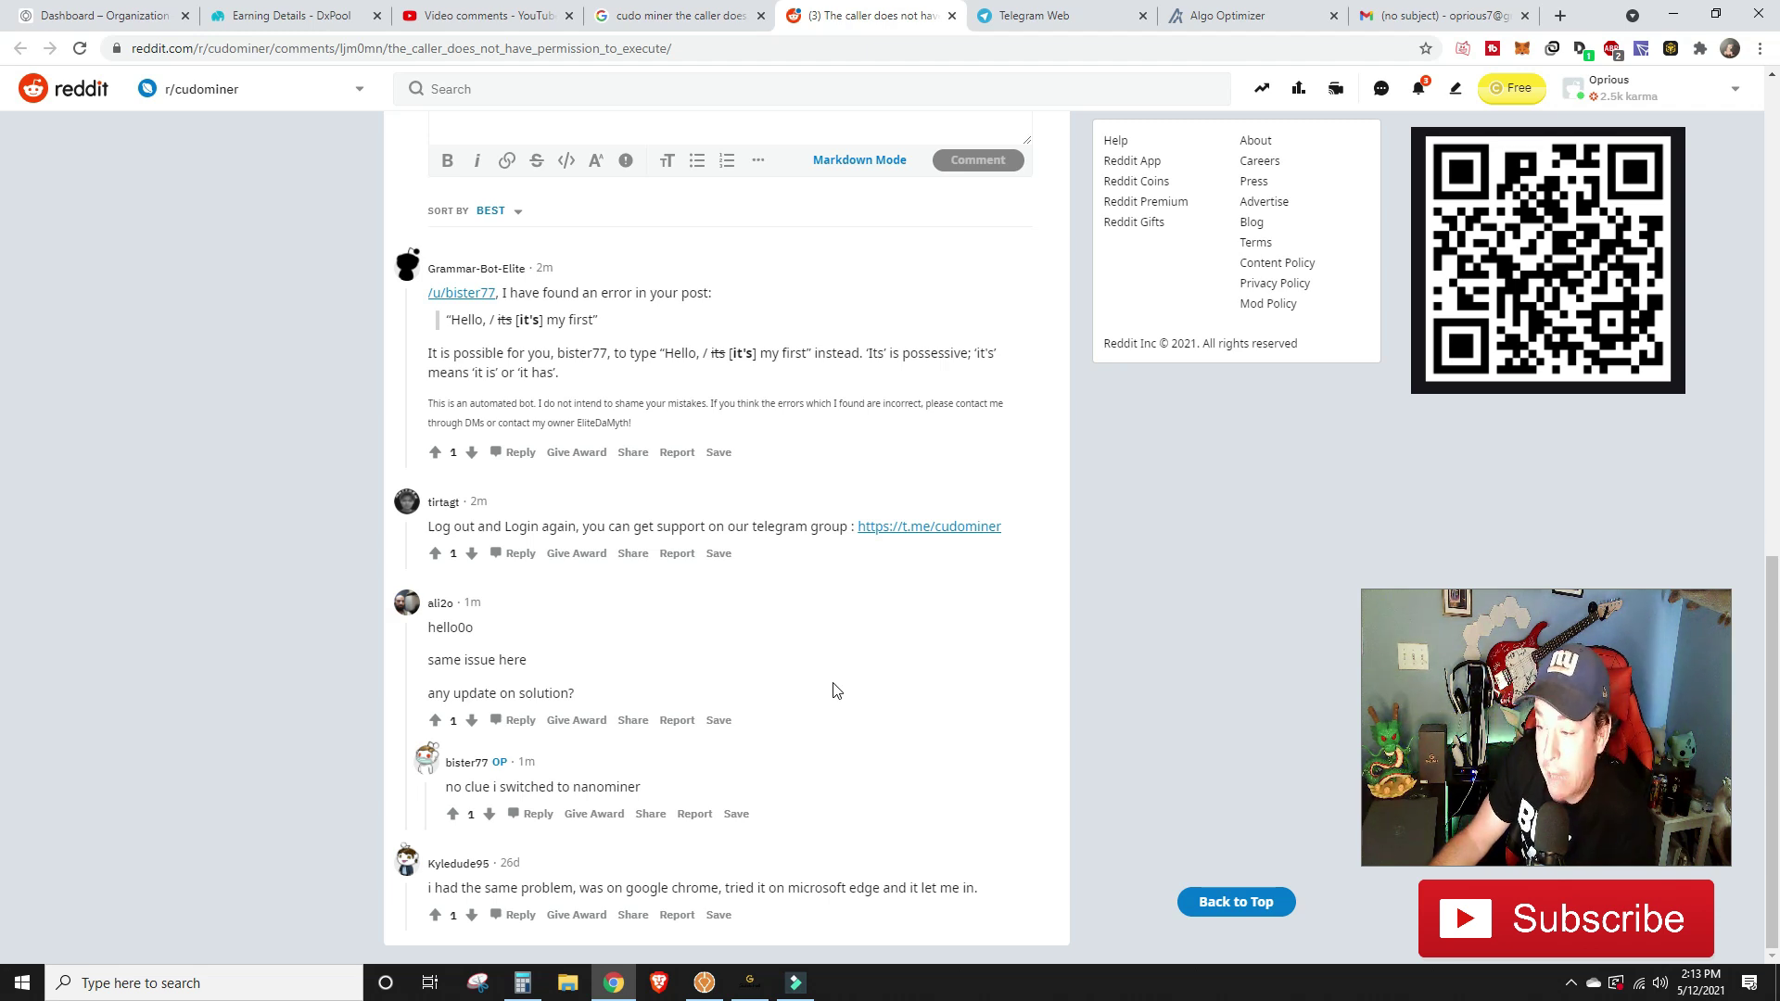
scroll(832, 690, "up", 4)
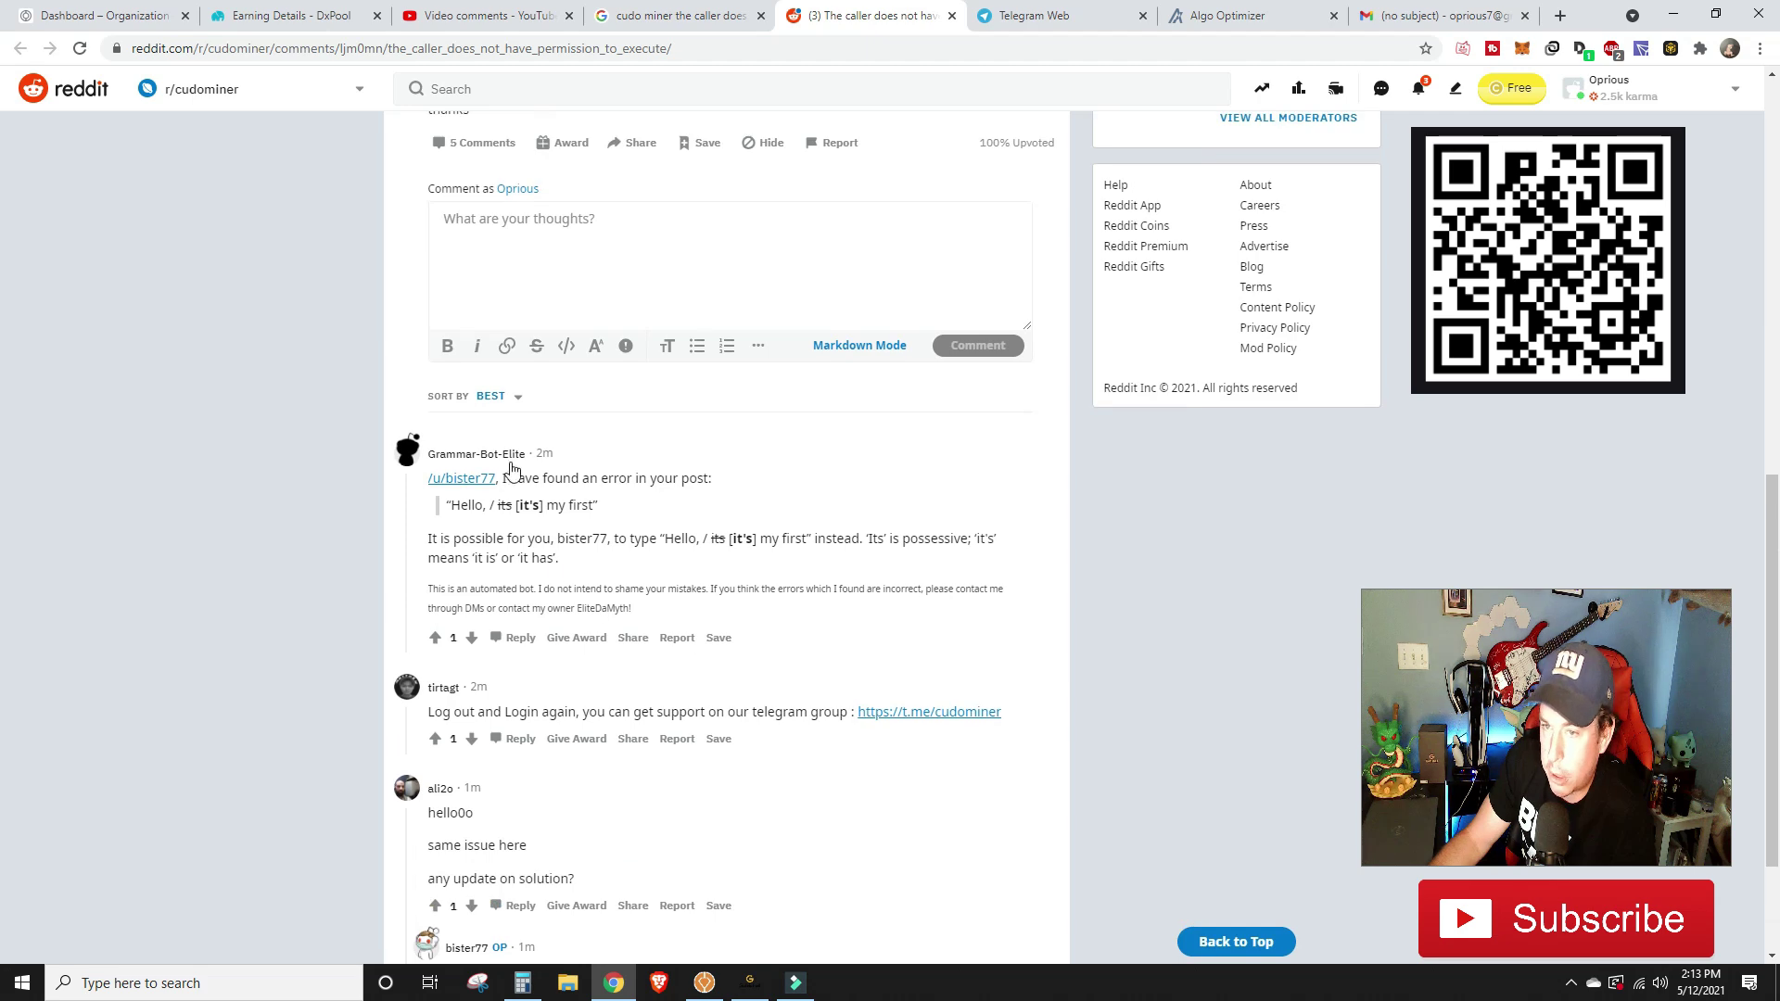
scroll(704, 650, "down", 4)
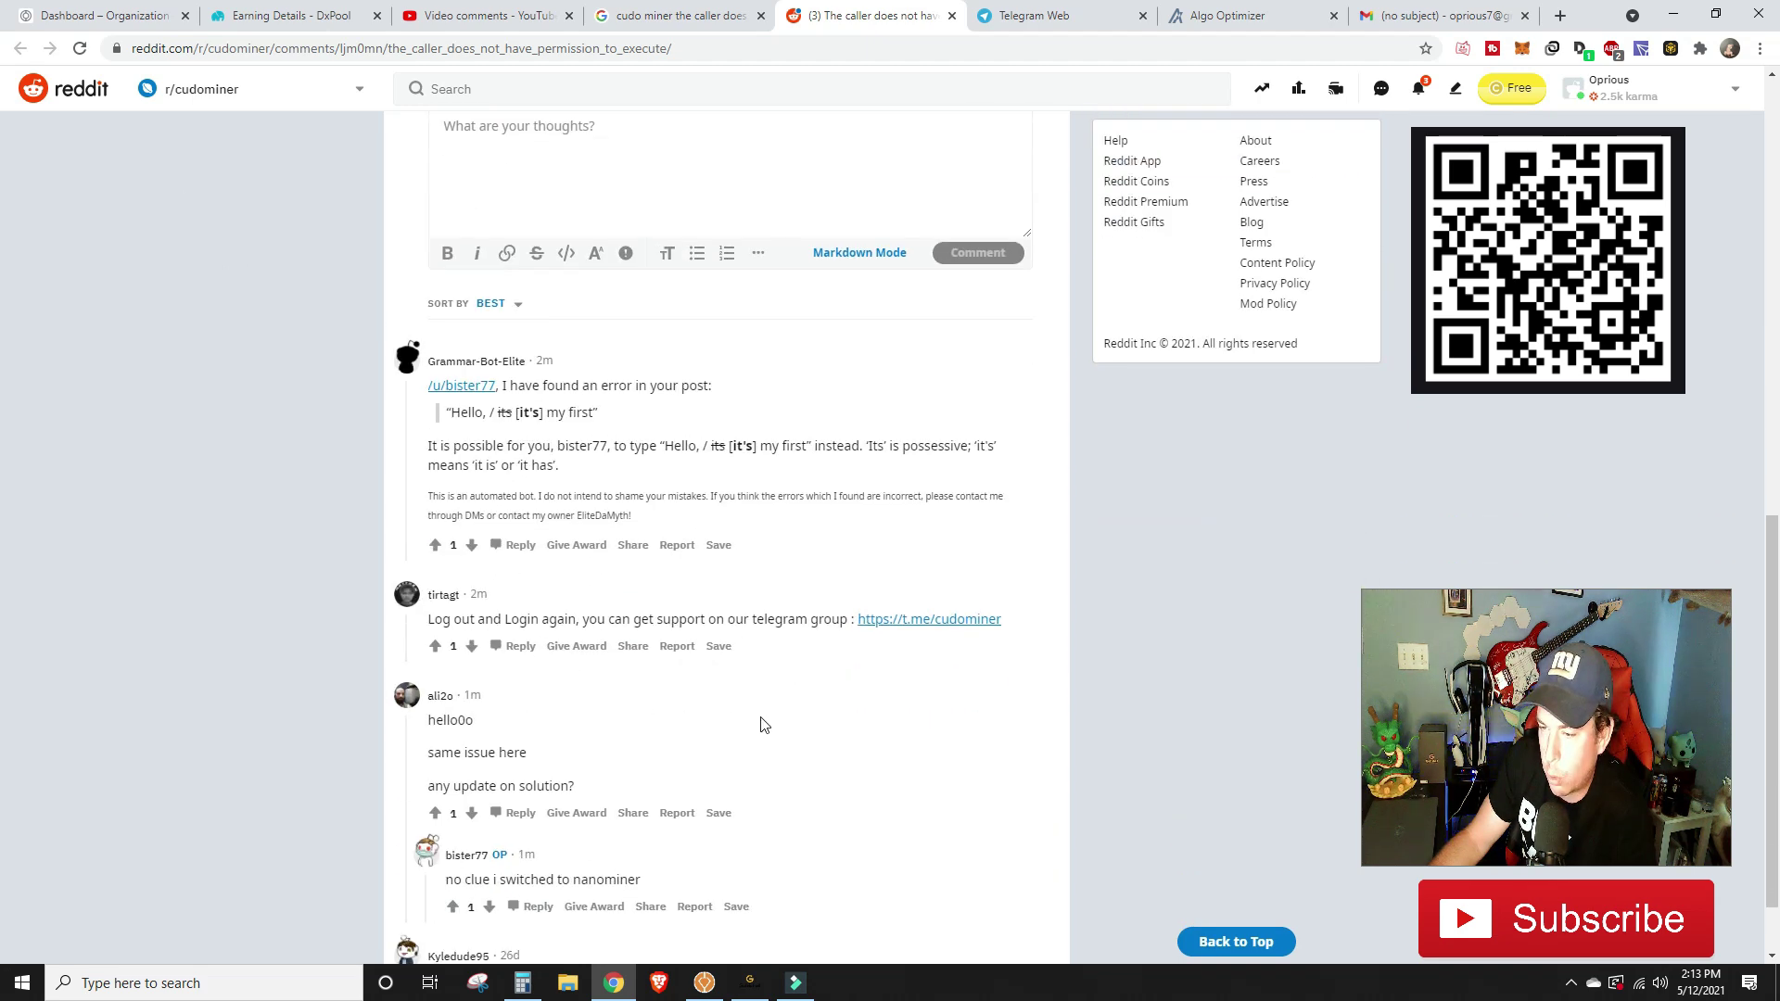
scroll(761, 721, "up", 6)
scroll(766, 724, "up", 5)
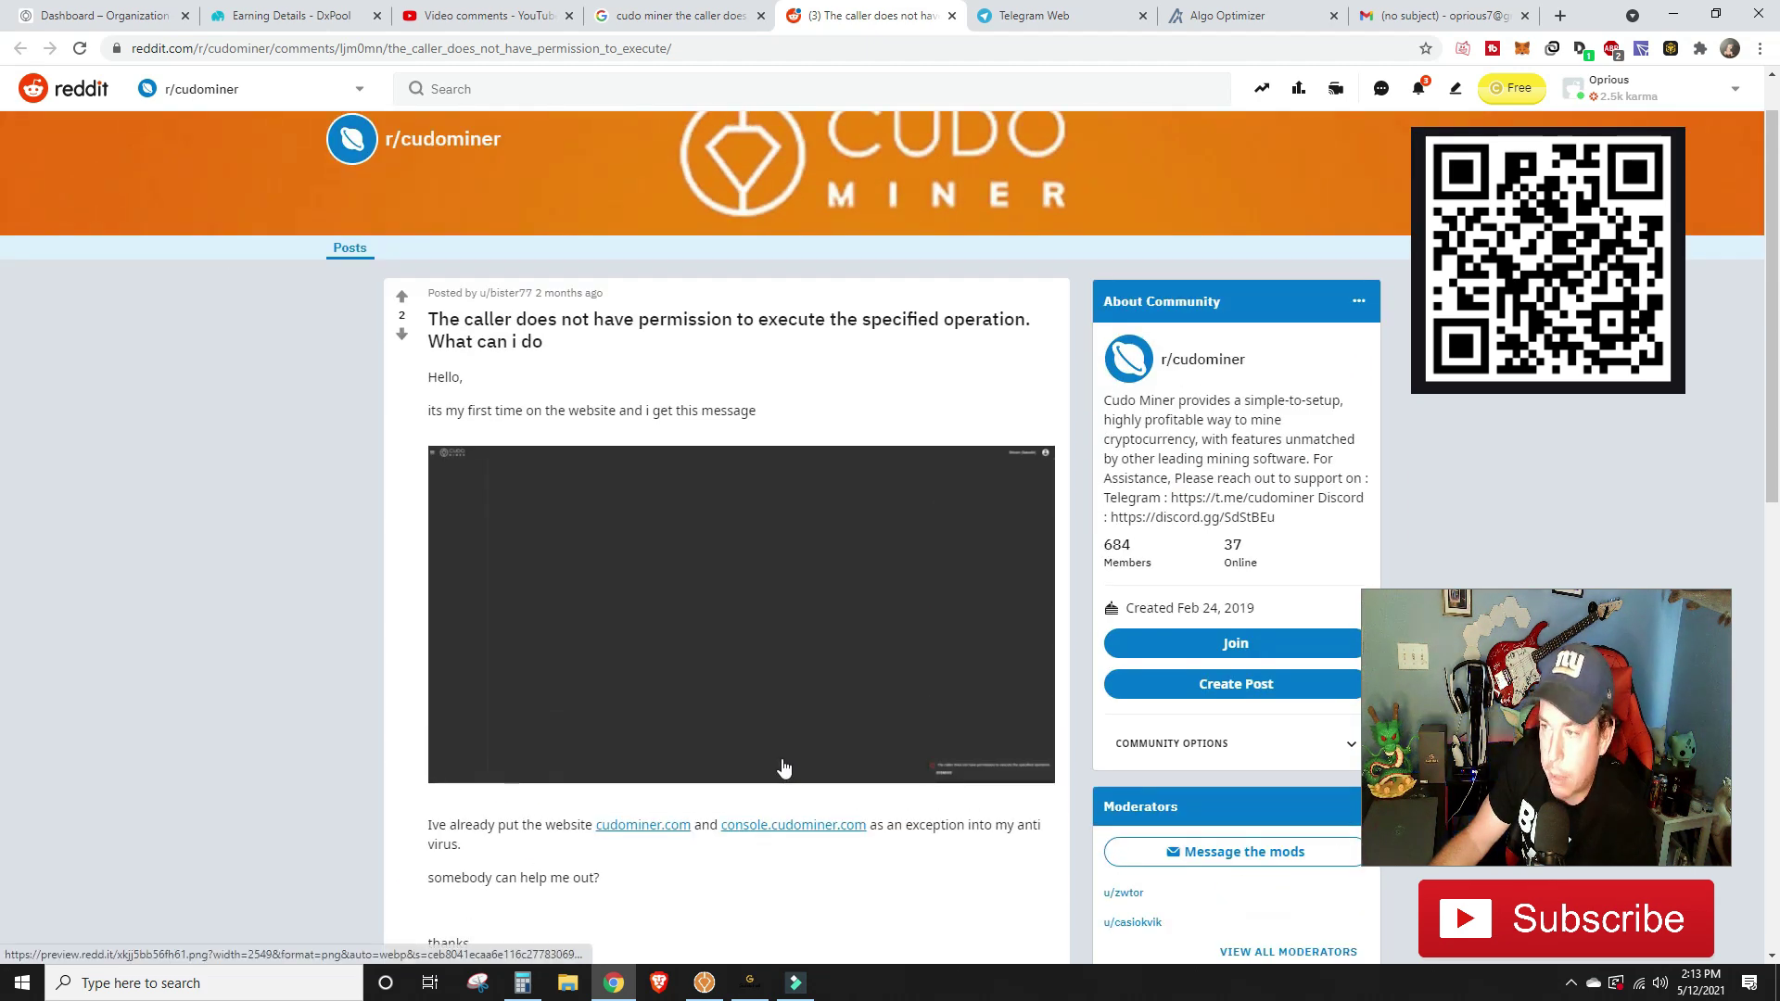
scroll(784, 756, "down", 7)
scroll(788, 779, "down", 4)
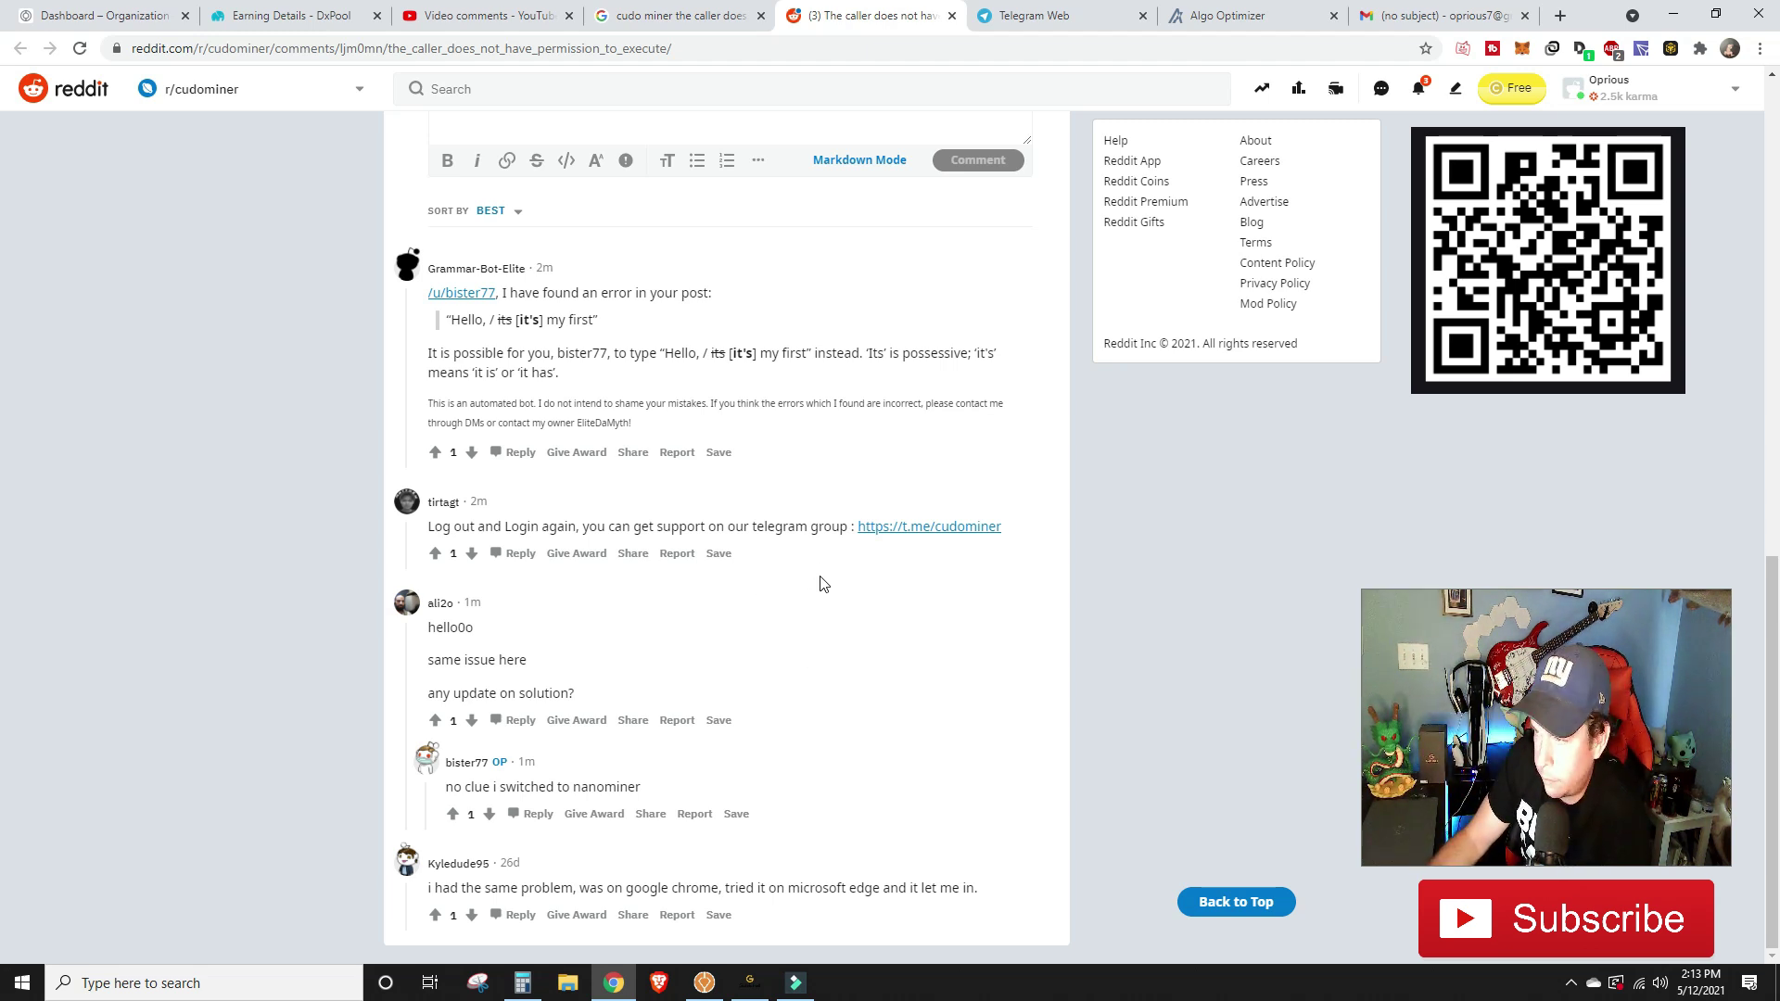
- Bring the Cudo Miner app back and open its Settings page
left_click(710, 990)
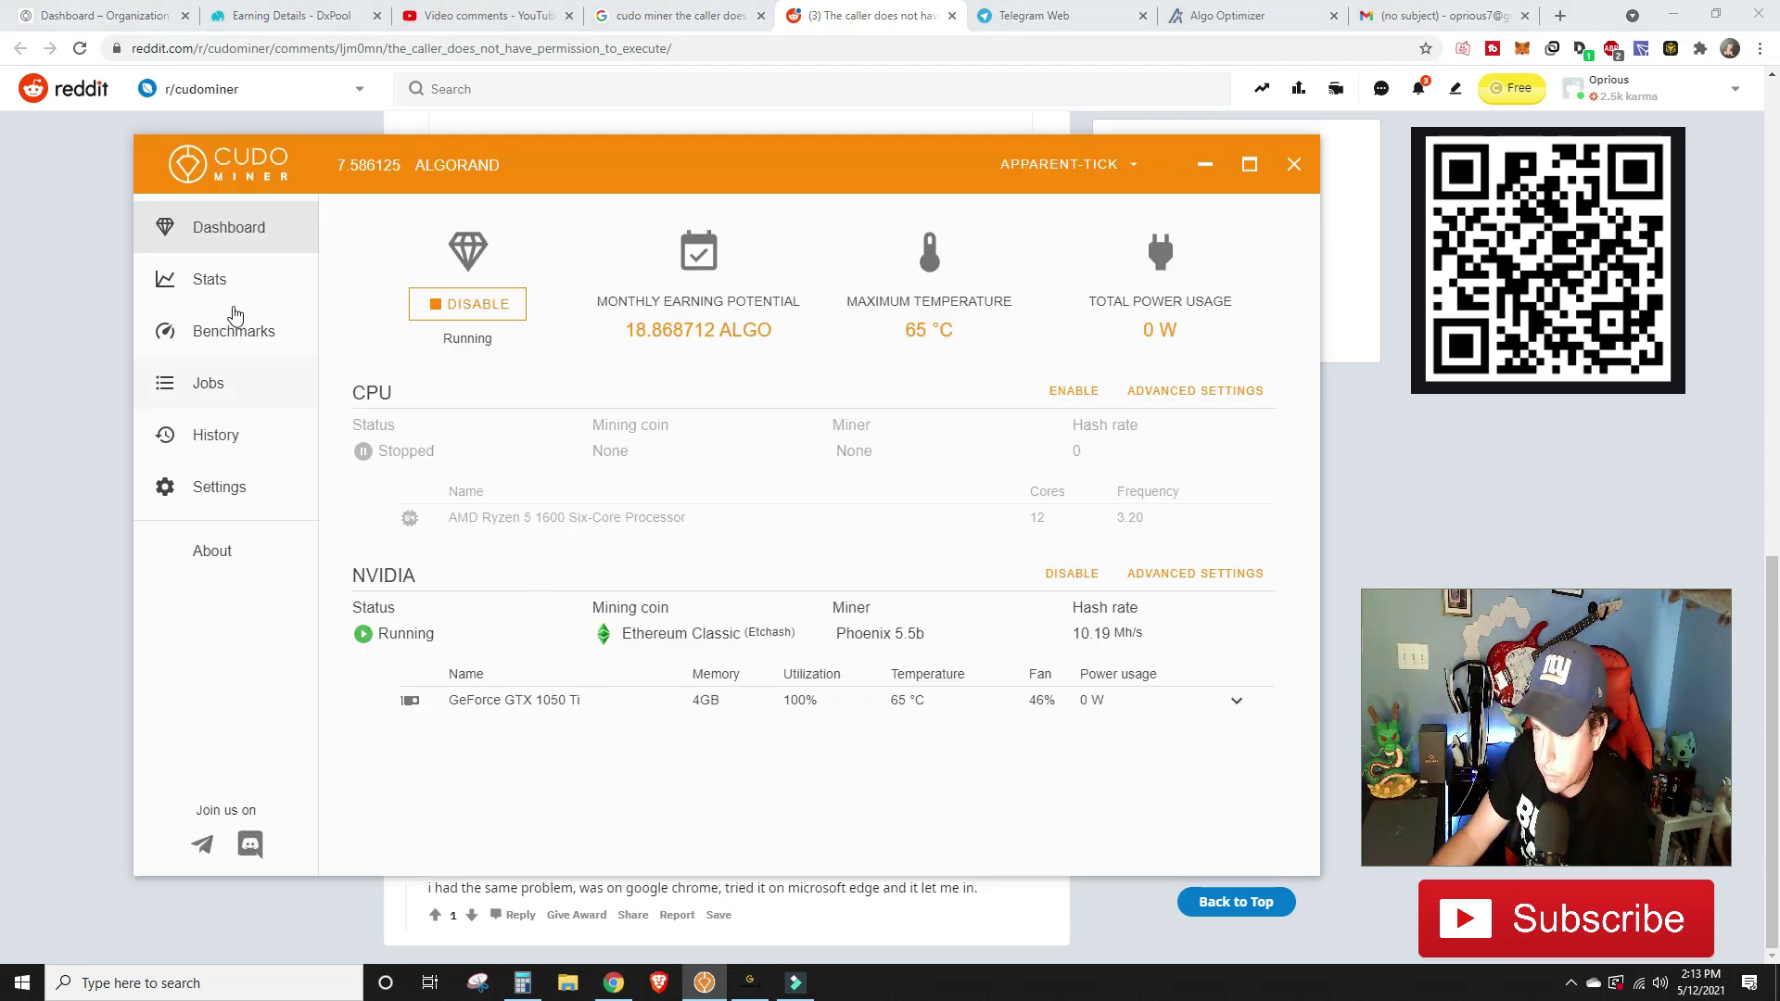
left_click(209, 488)
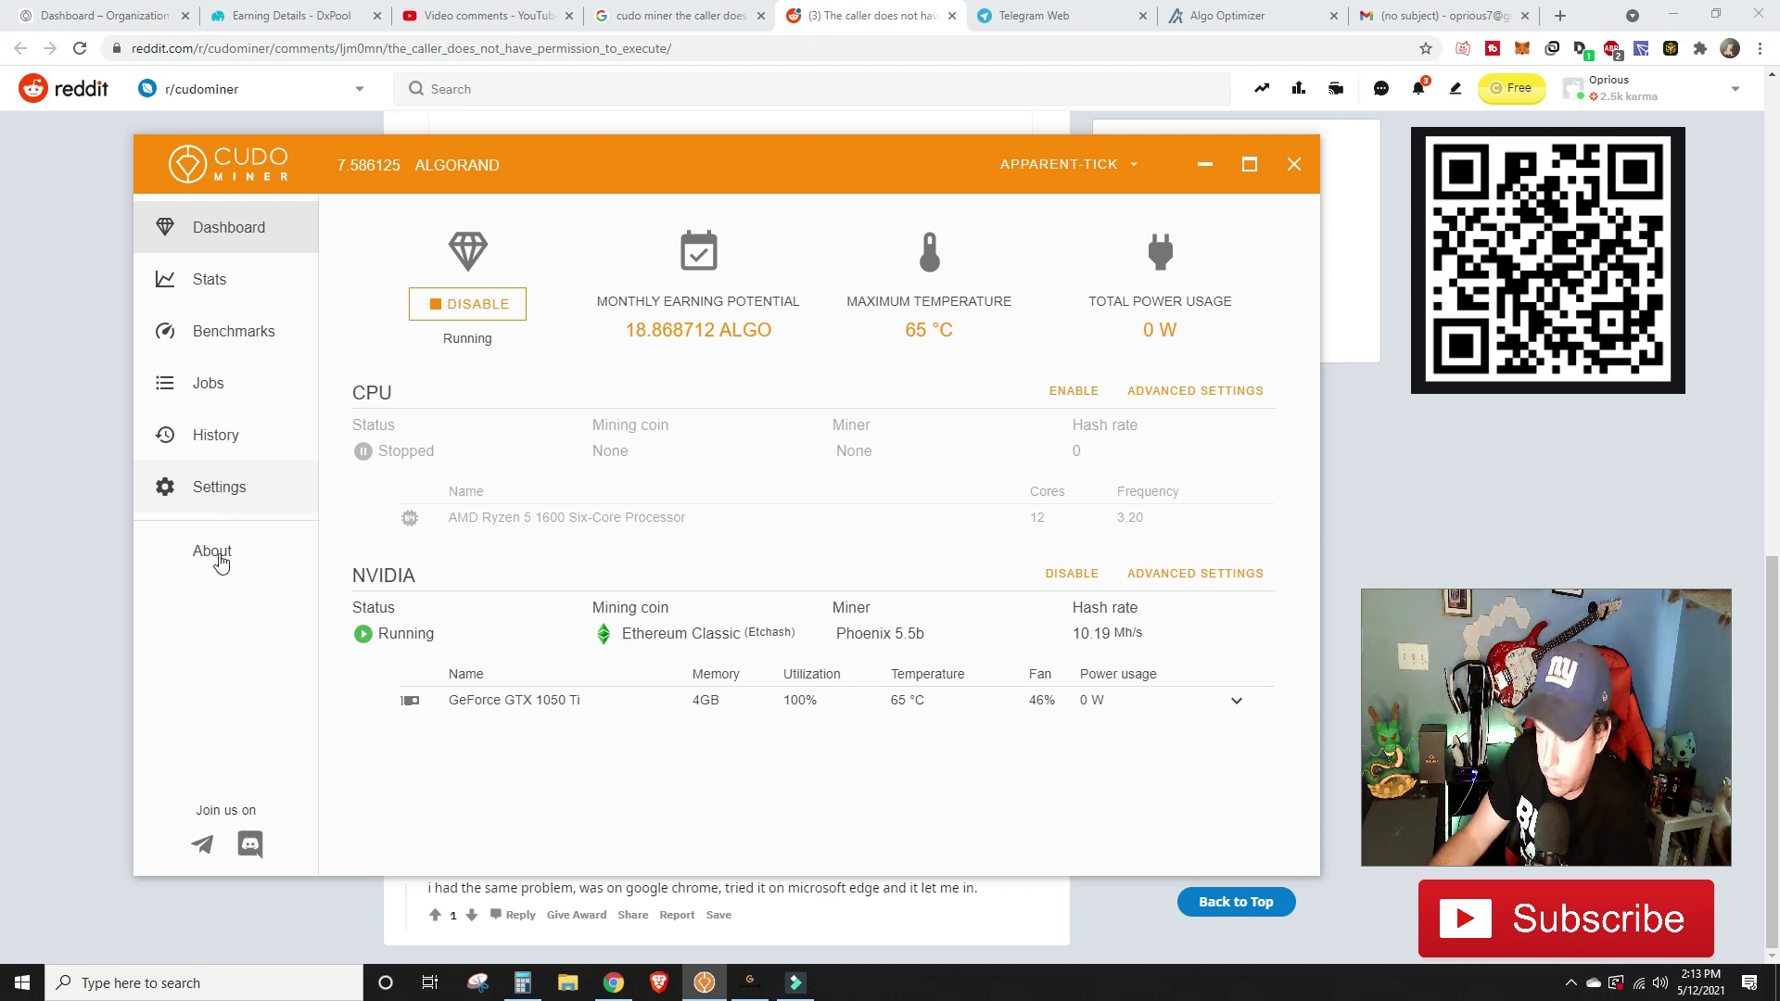
left_click(213, 492)
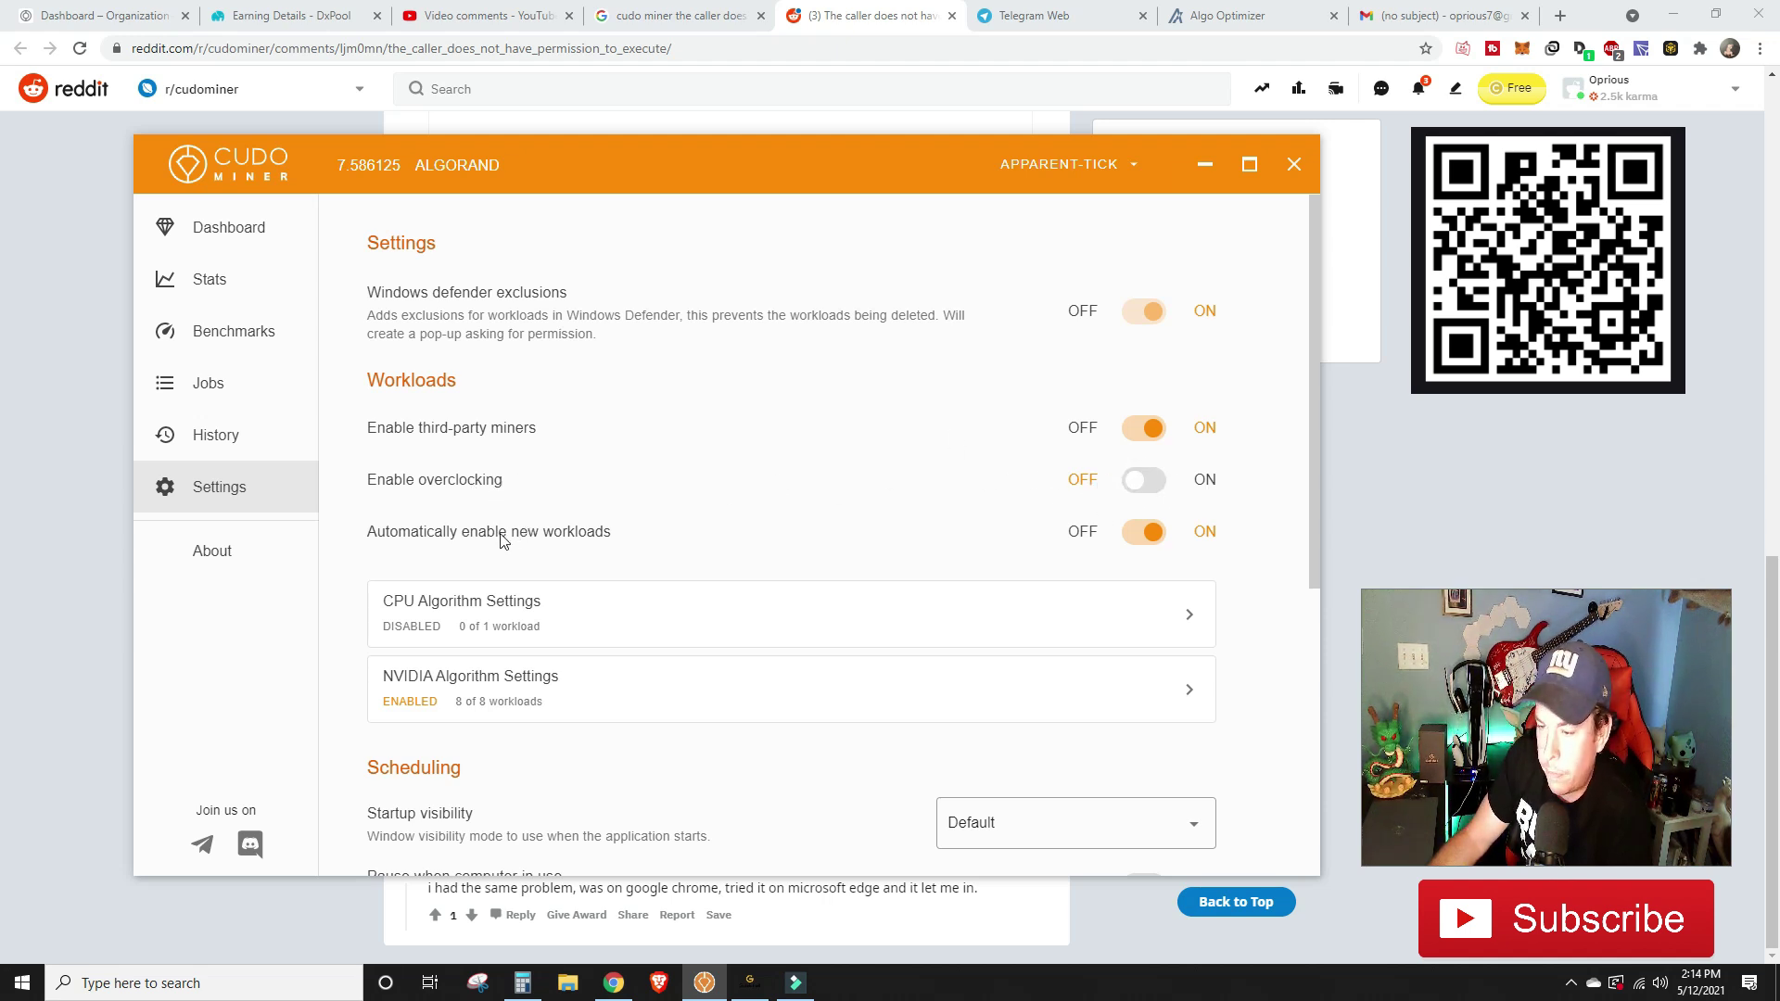
- Scroll through the Workloads, Scheduling and Advanced settings sections
scroll(608, 464, "down", 1)
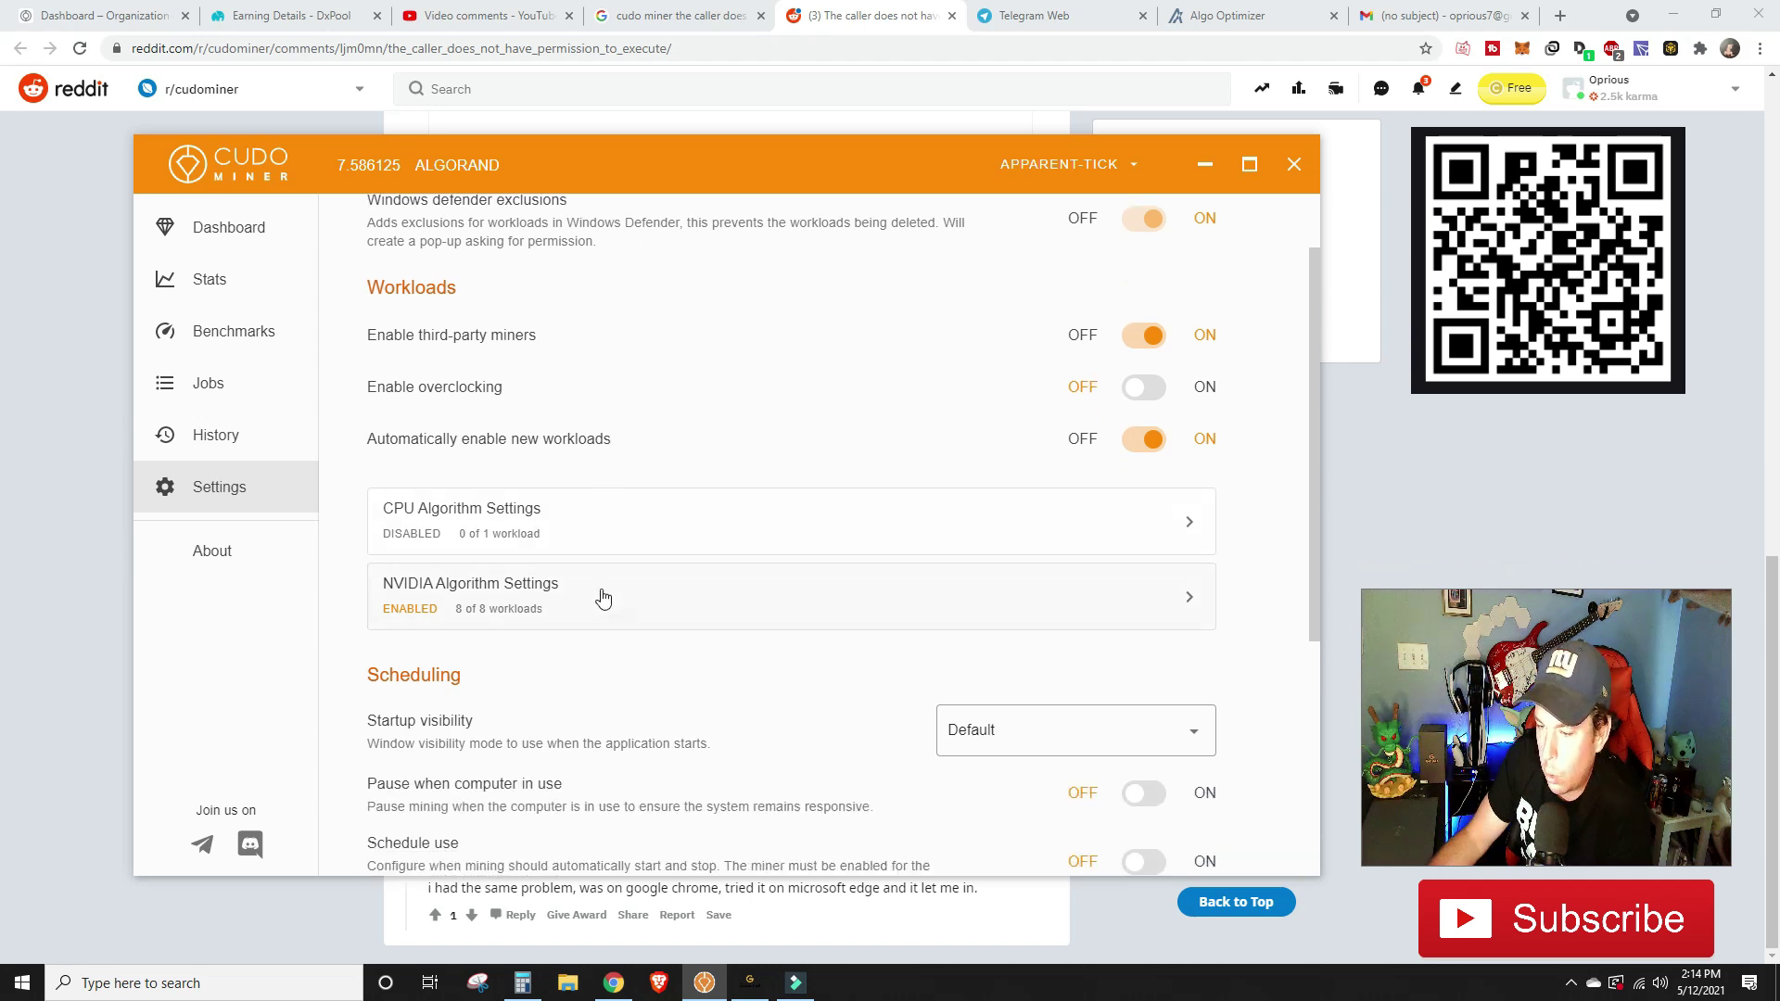
scroll(753, 551, "down", 2)
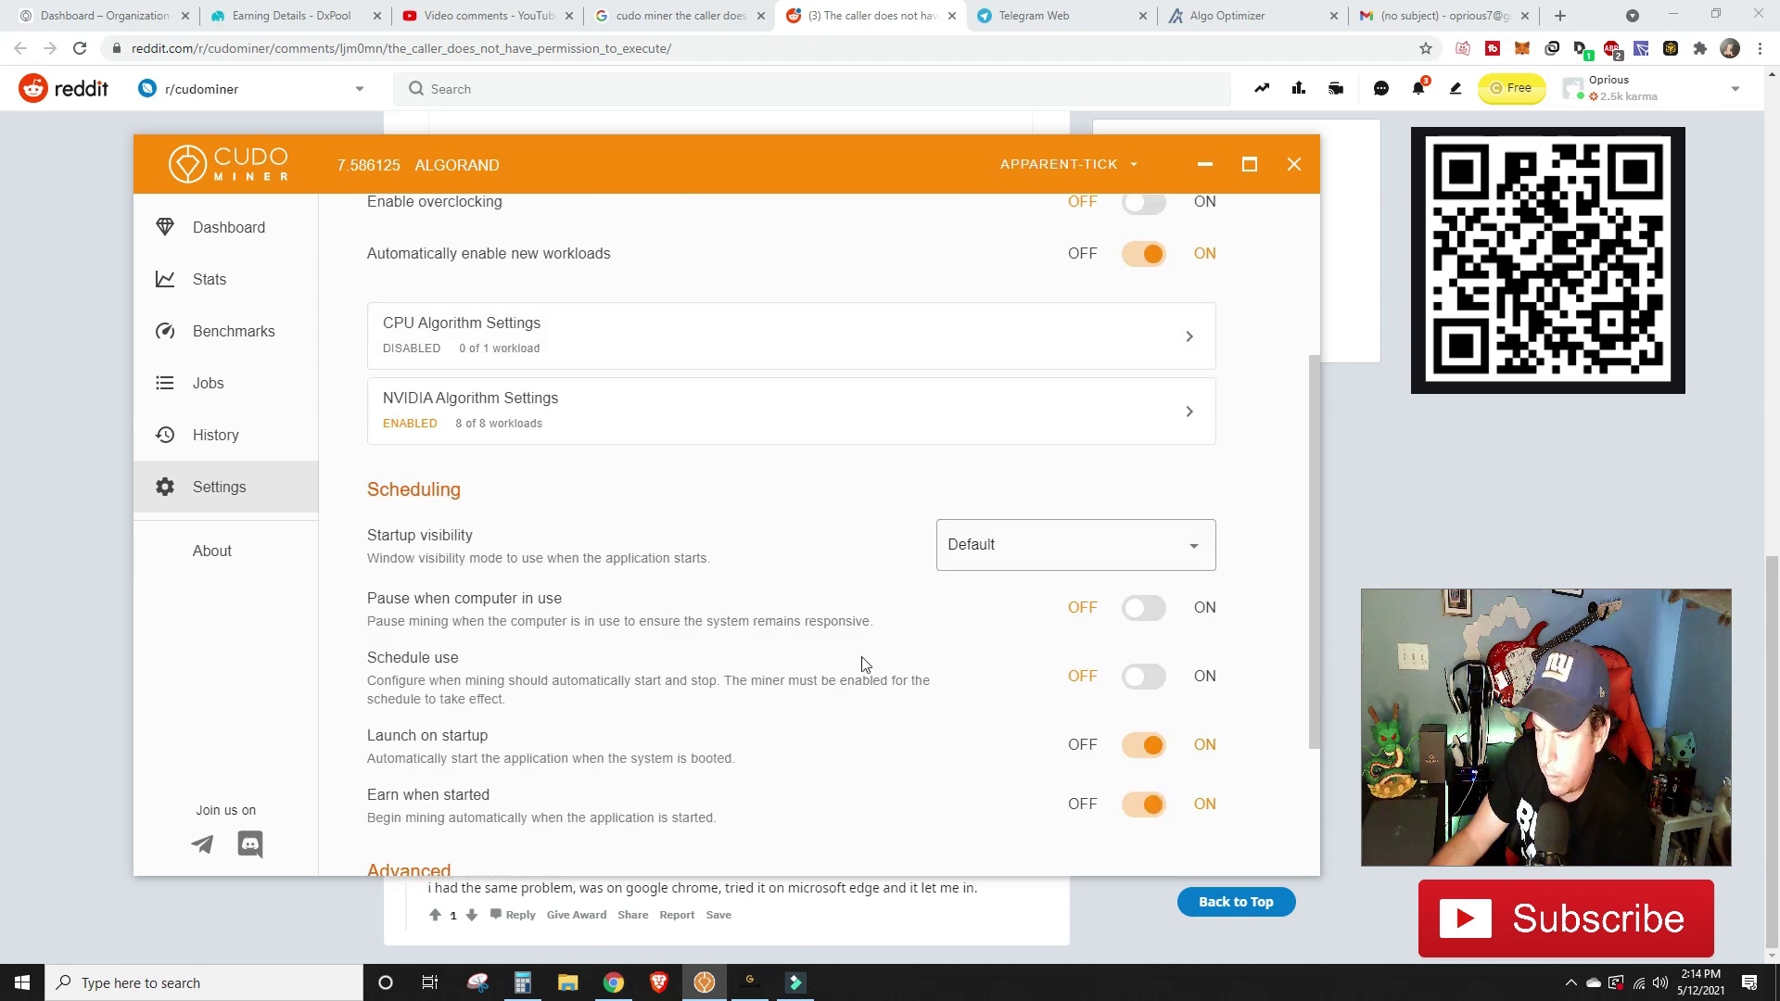
scroll(861, 664, "down", 3)
scroll(709, 635, "up", 5)
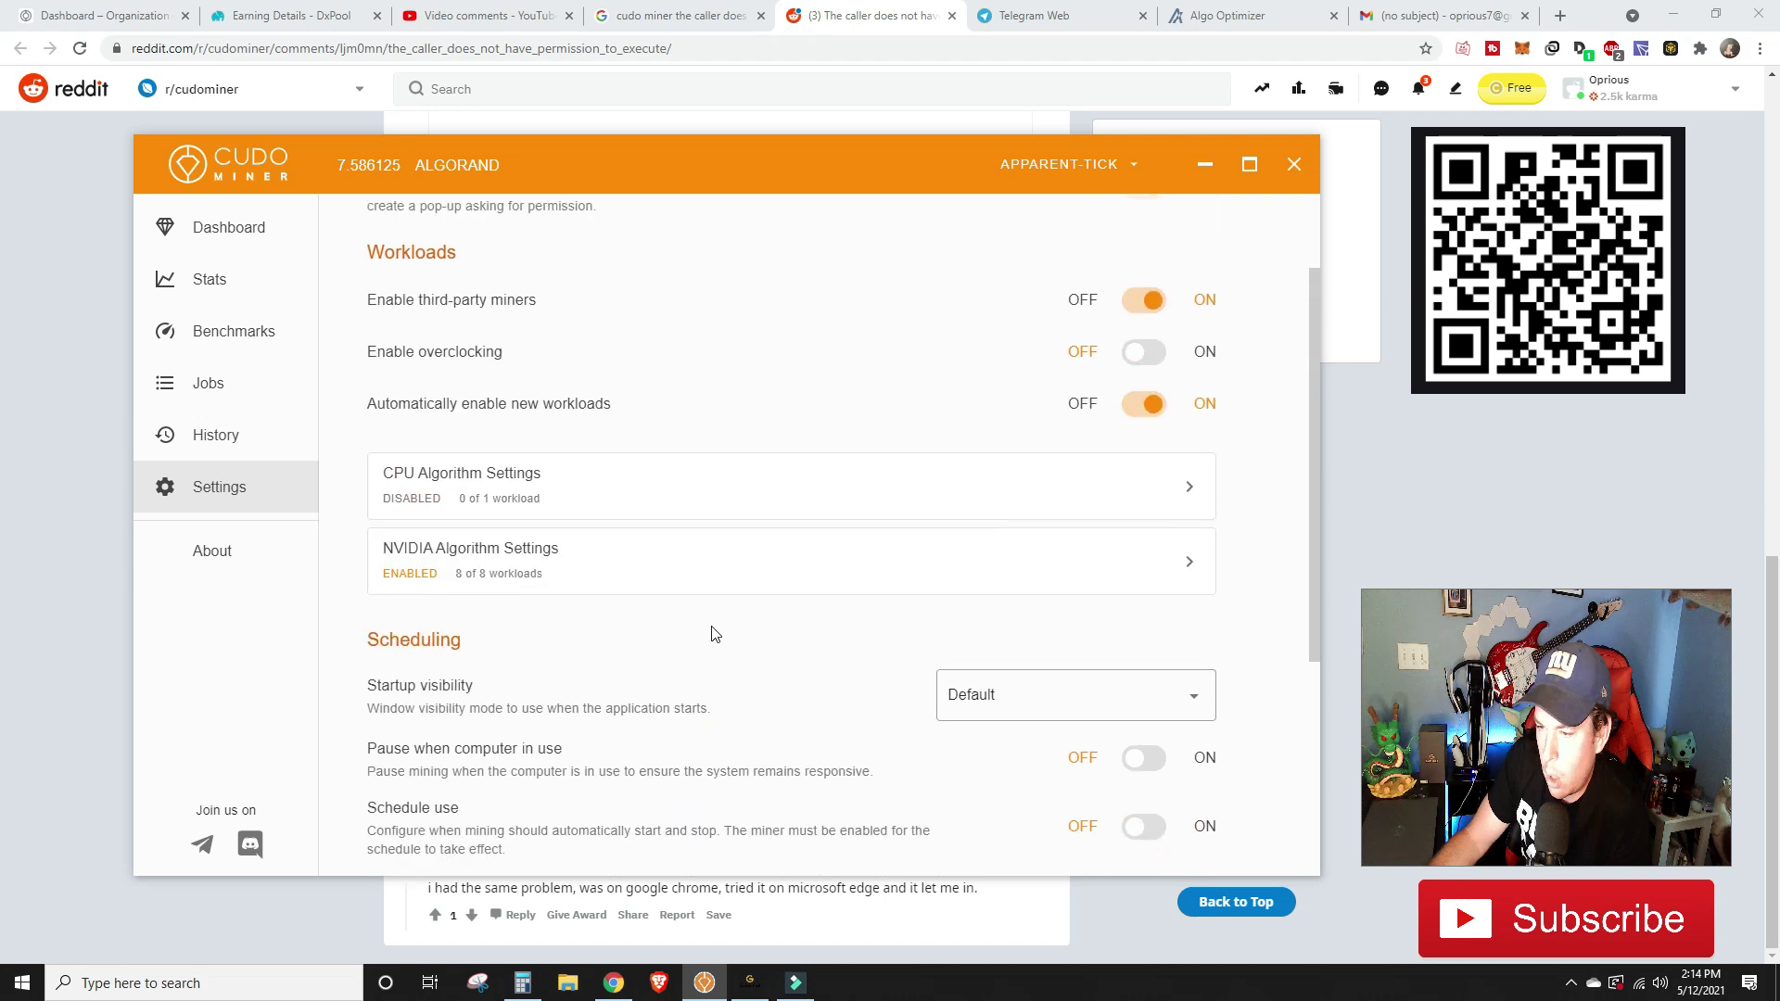
scroll(714, 634, "down", 4)
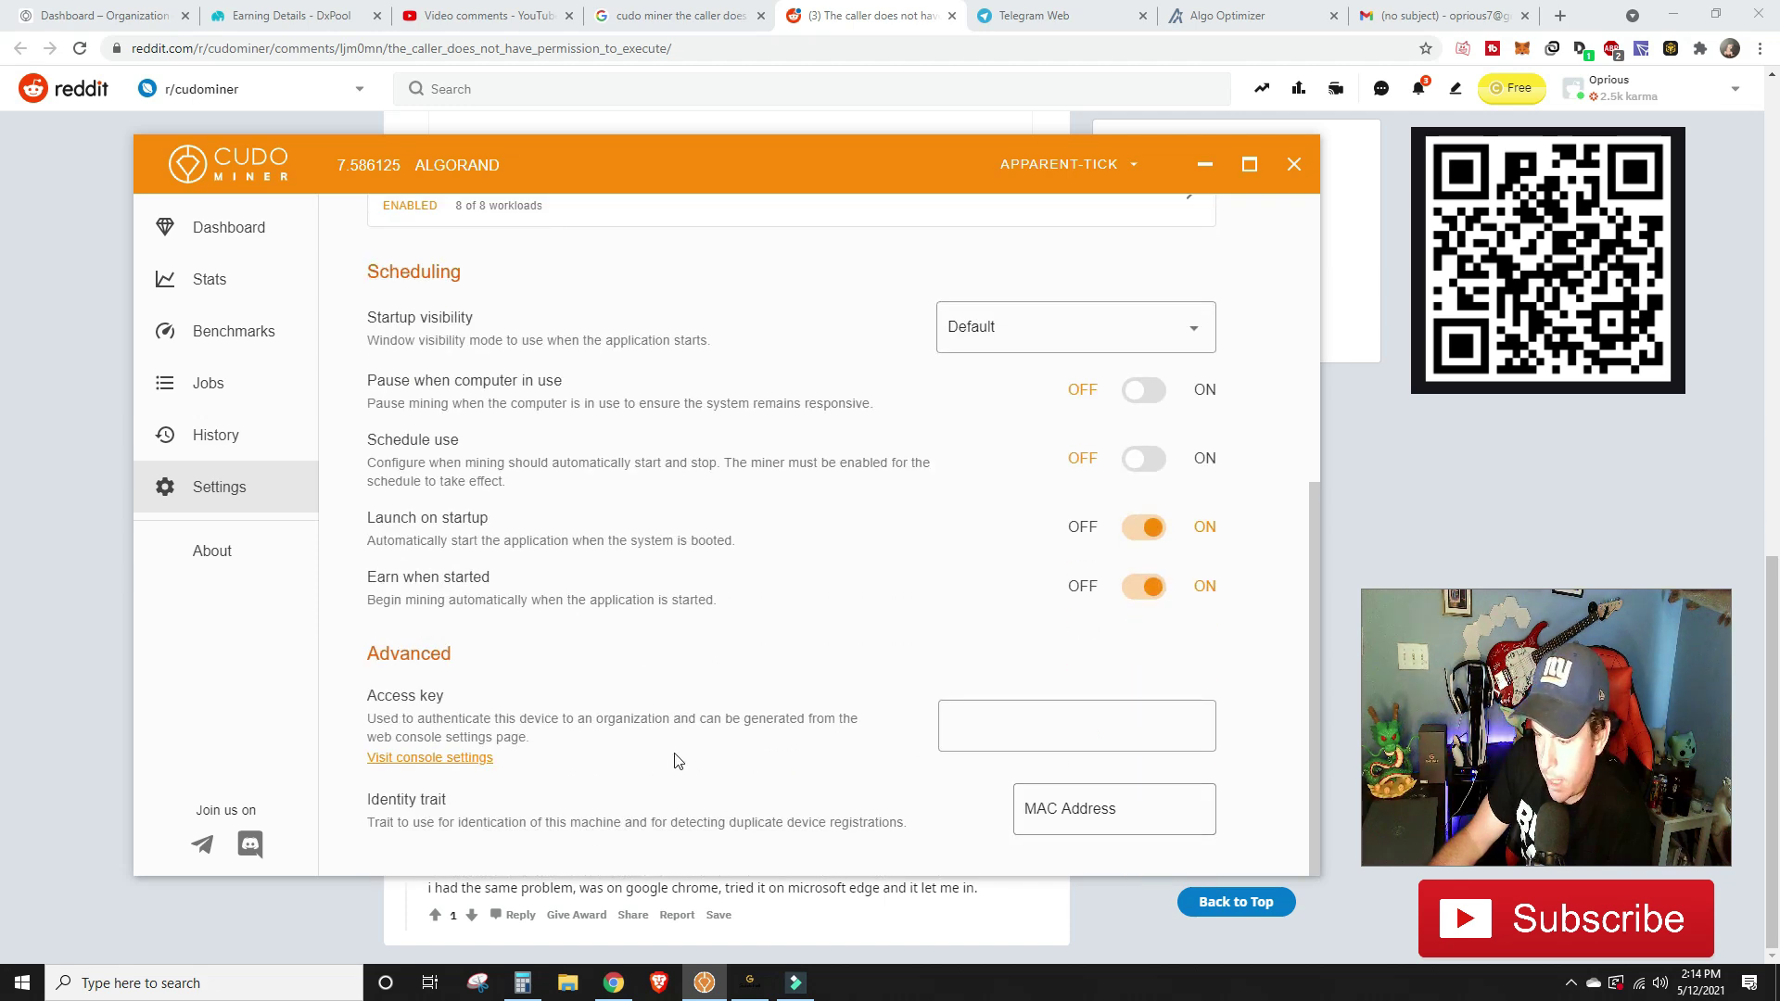
scroll(677, 742, "up", 4)
scroll(501, 649, "up", 1)
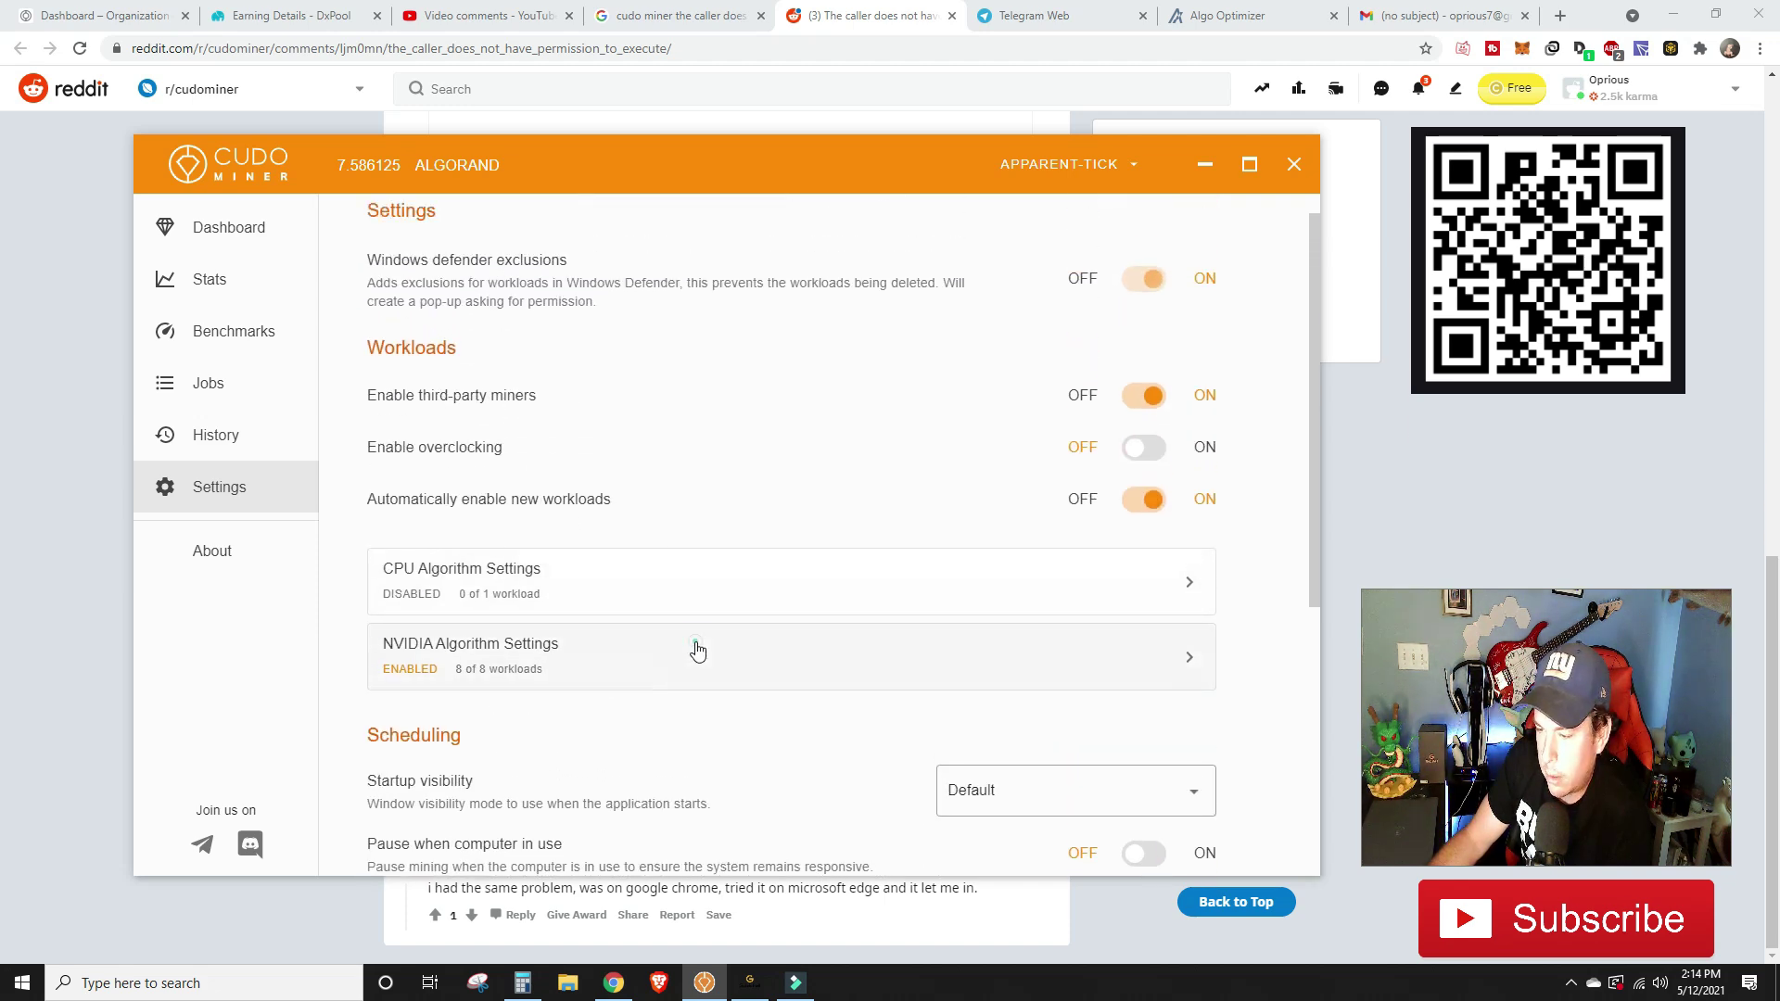
- Open NVIDIA Algorithm Settings and inspect the Bitcoin Gold lolMiner workload
left_click(918, 616)
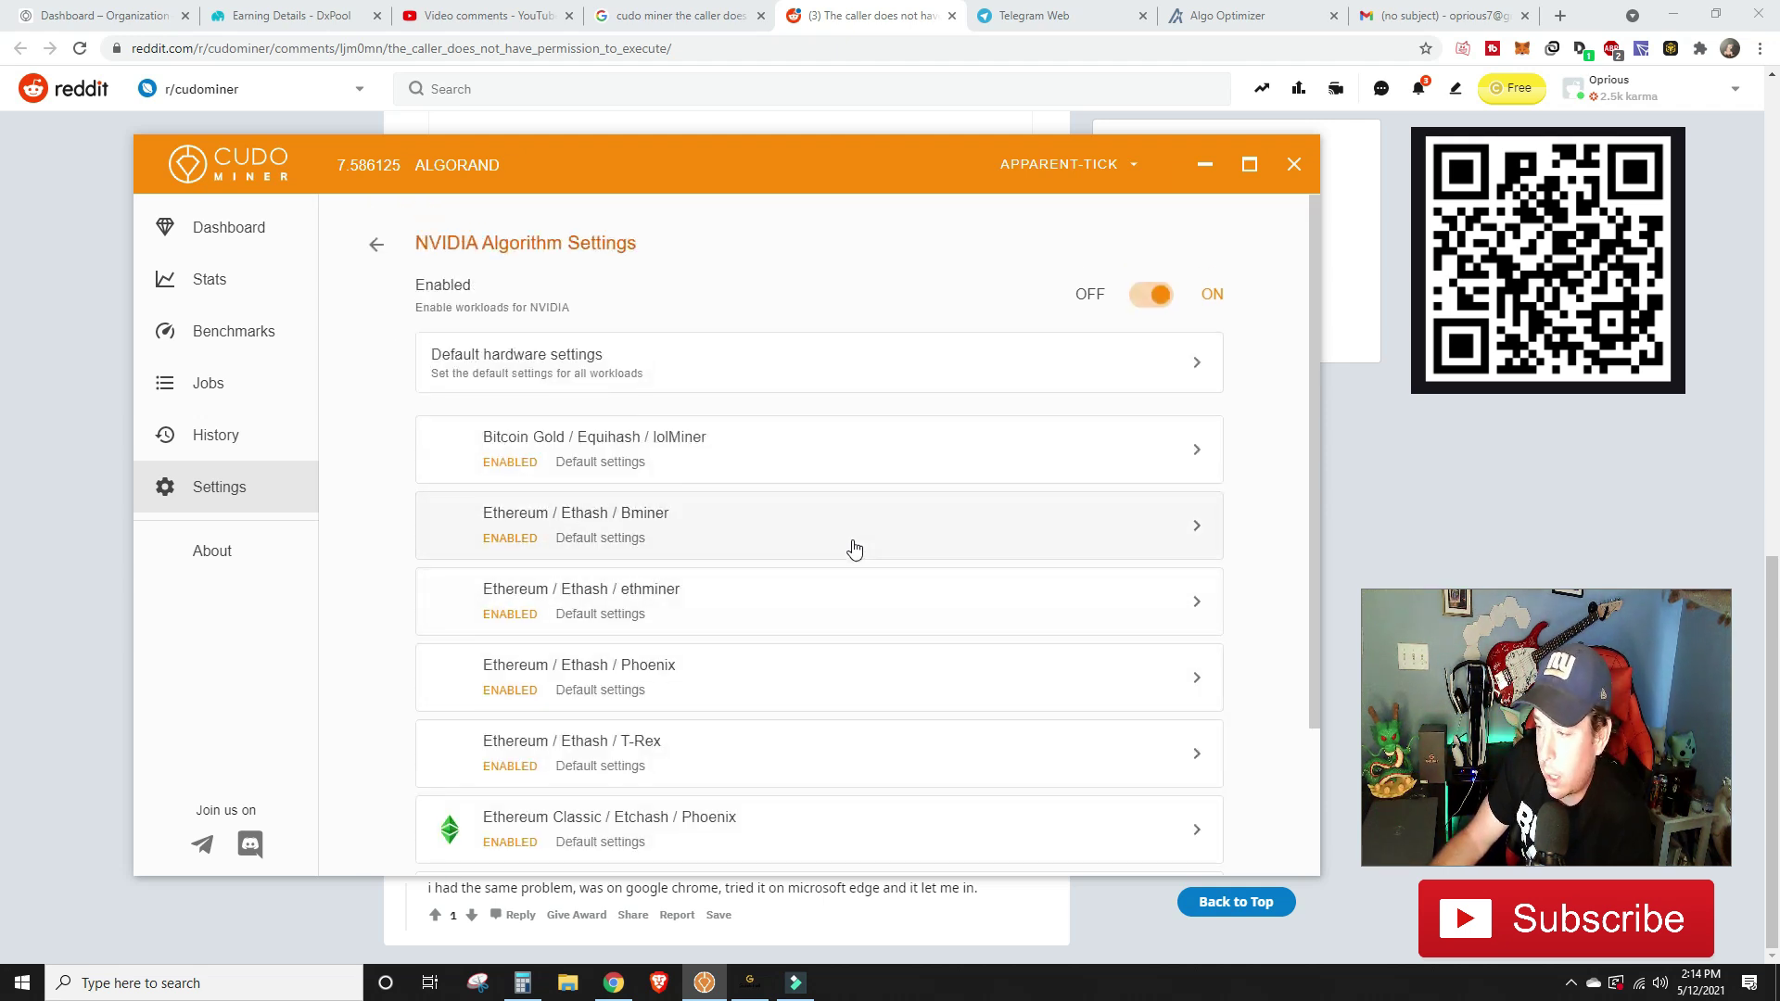
scroll(847, 453, "down", 1)
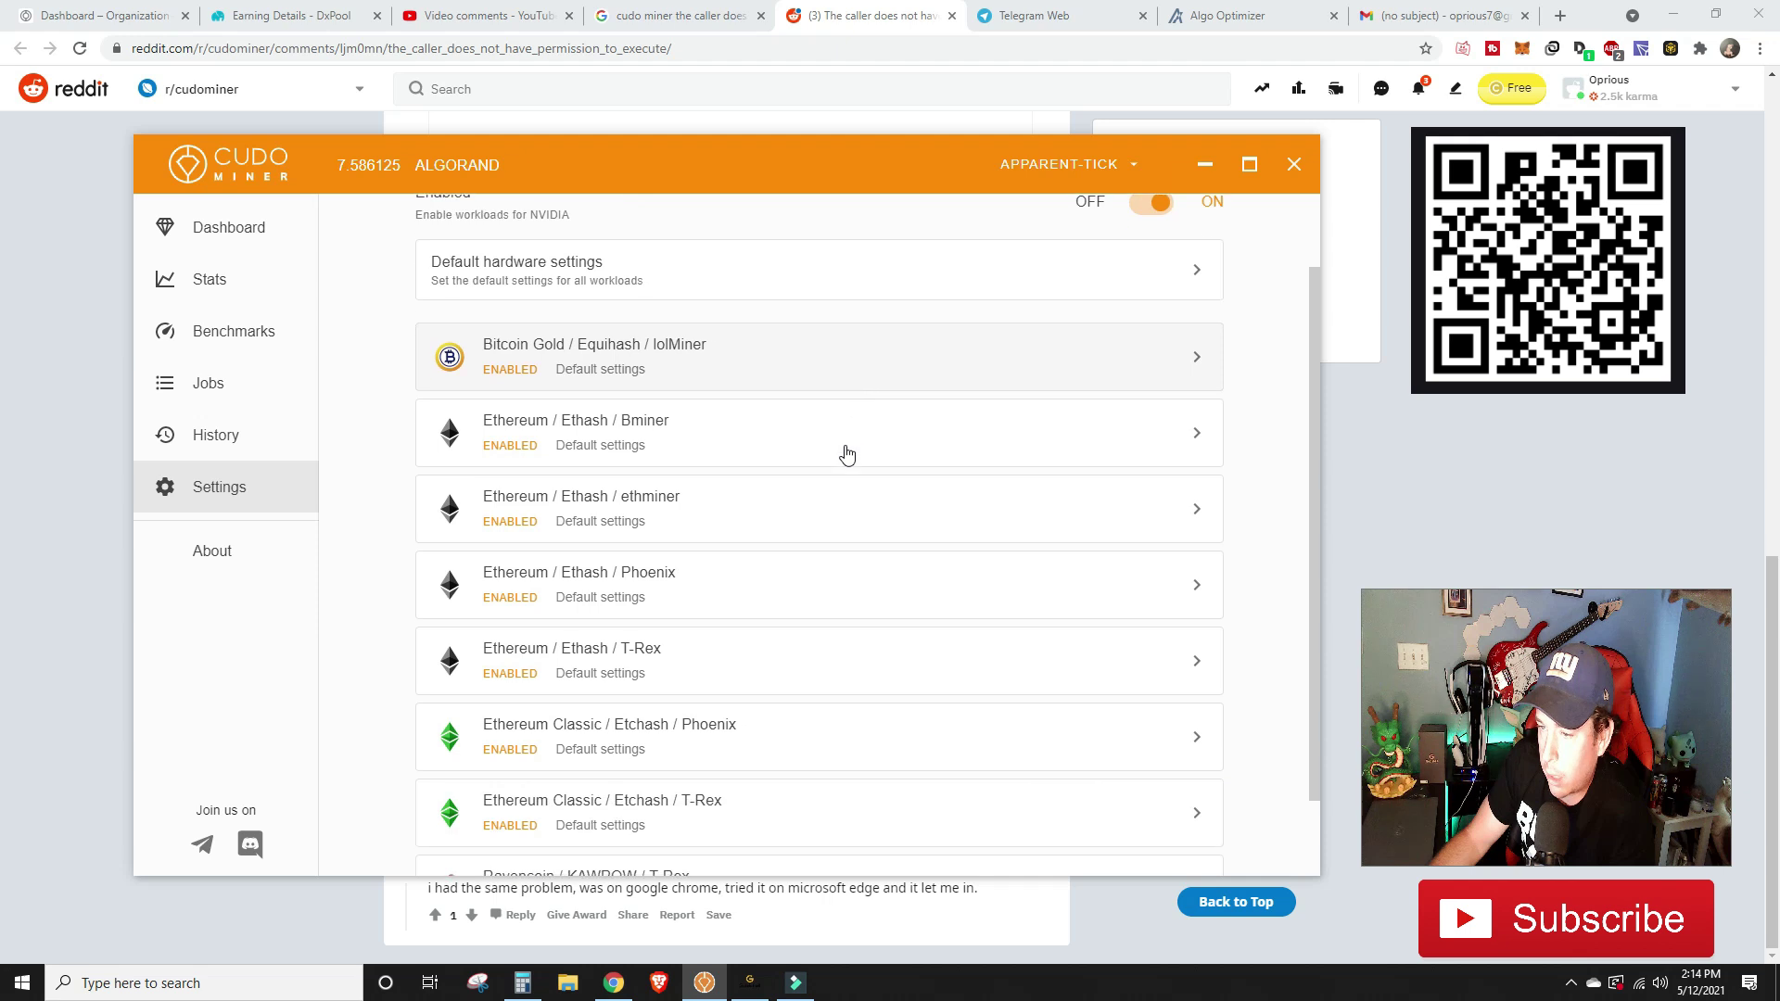
scroll(846, 453, "up", 1)
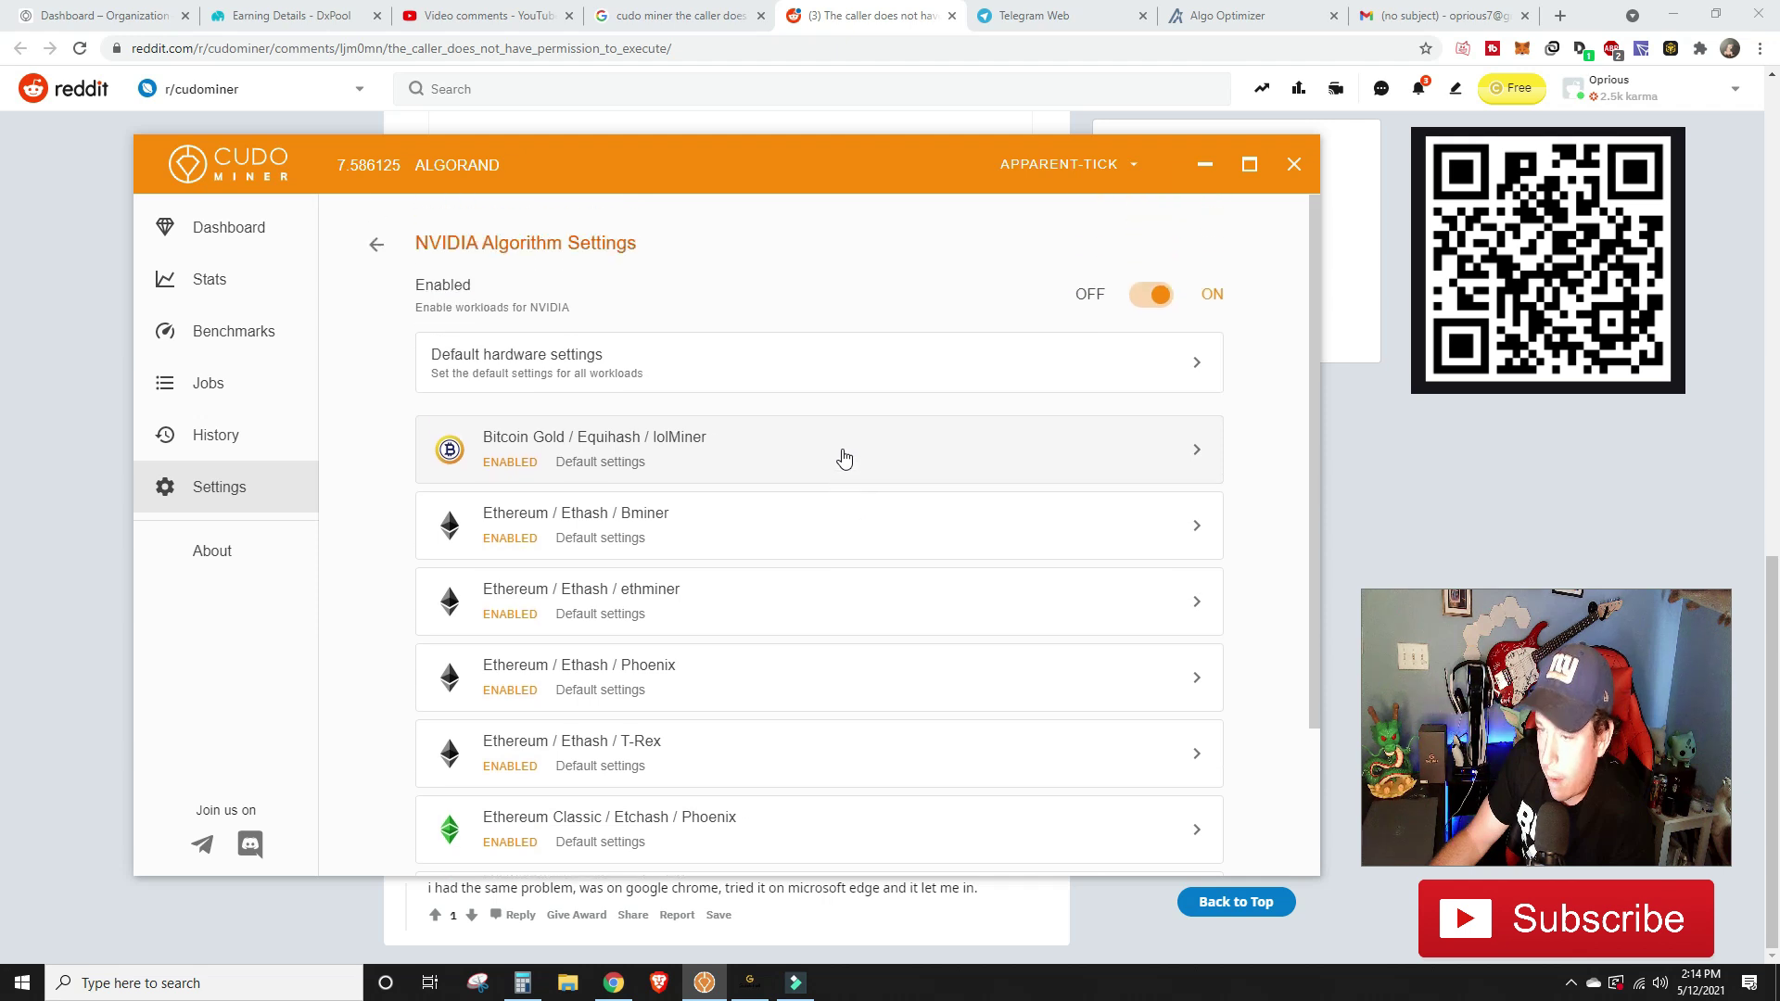
left_click(789, 461)
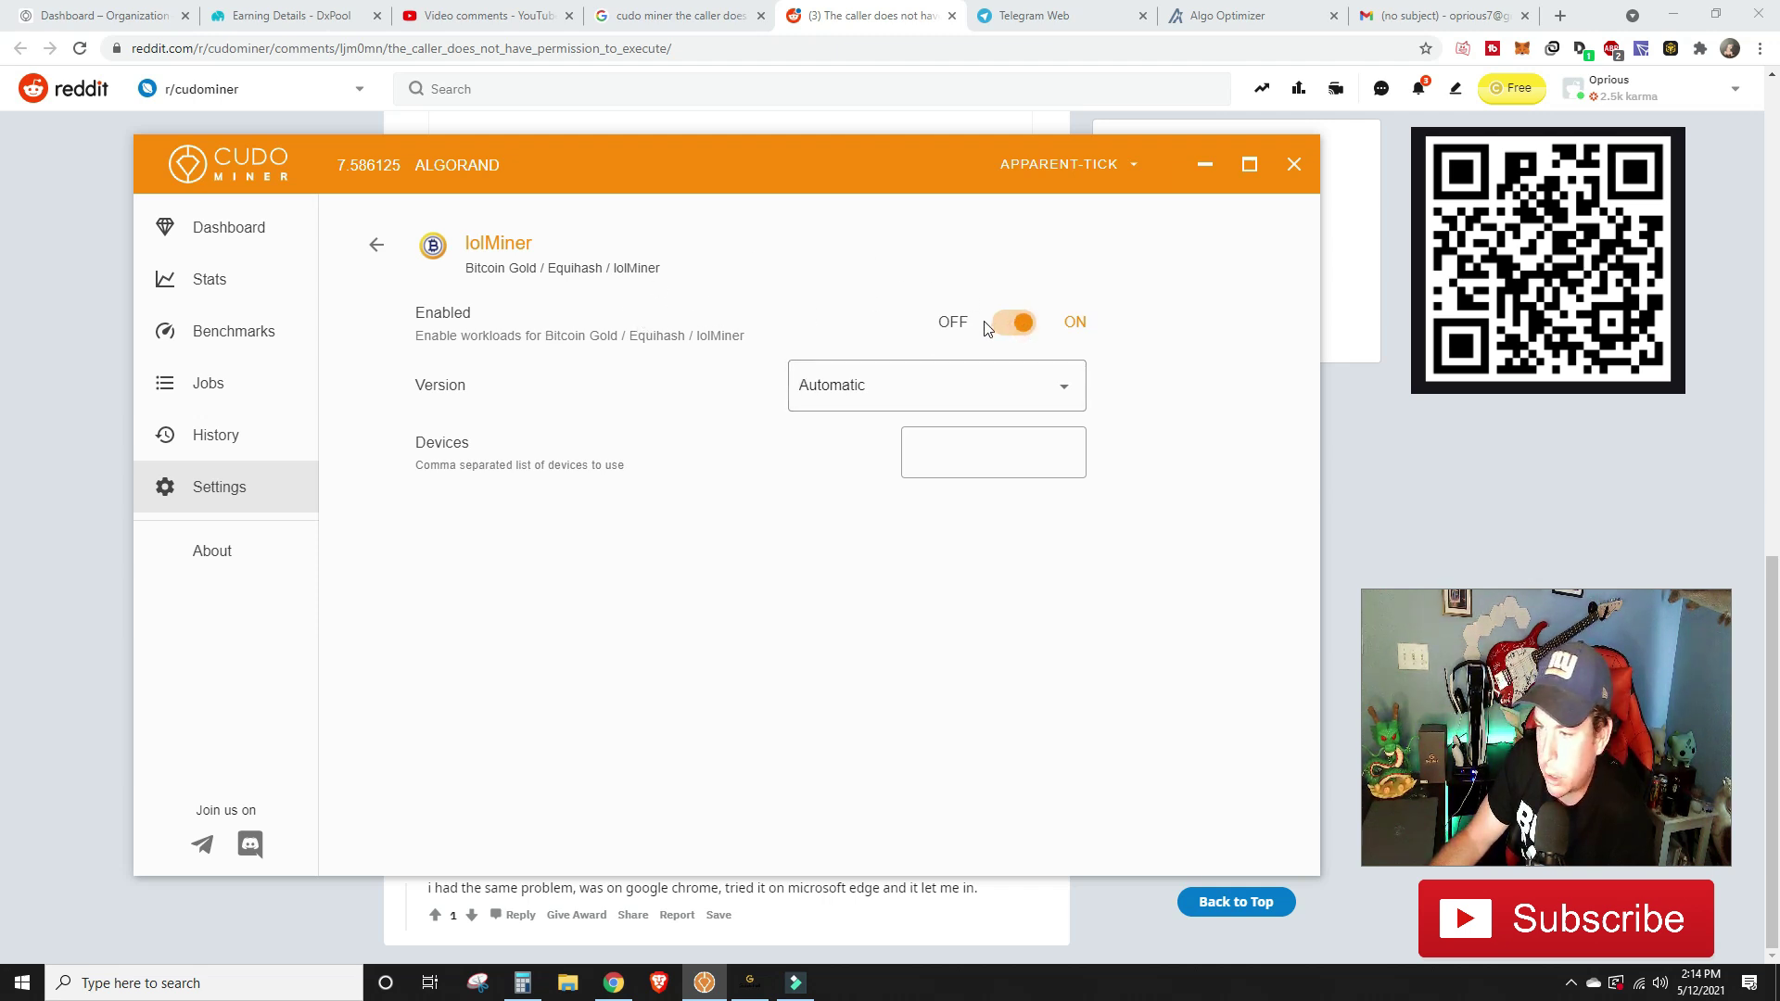
left_click(377, 245)
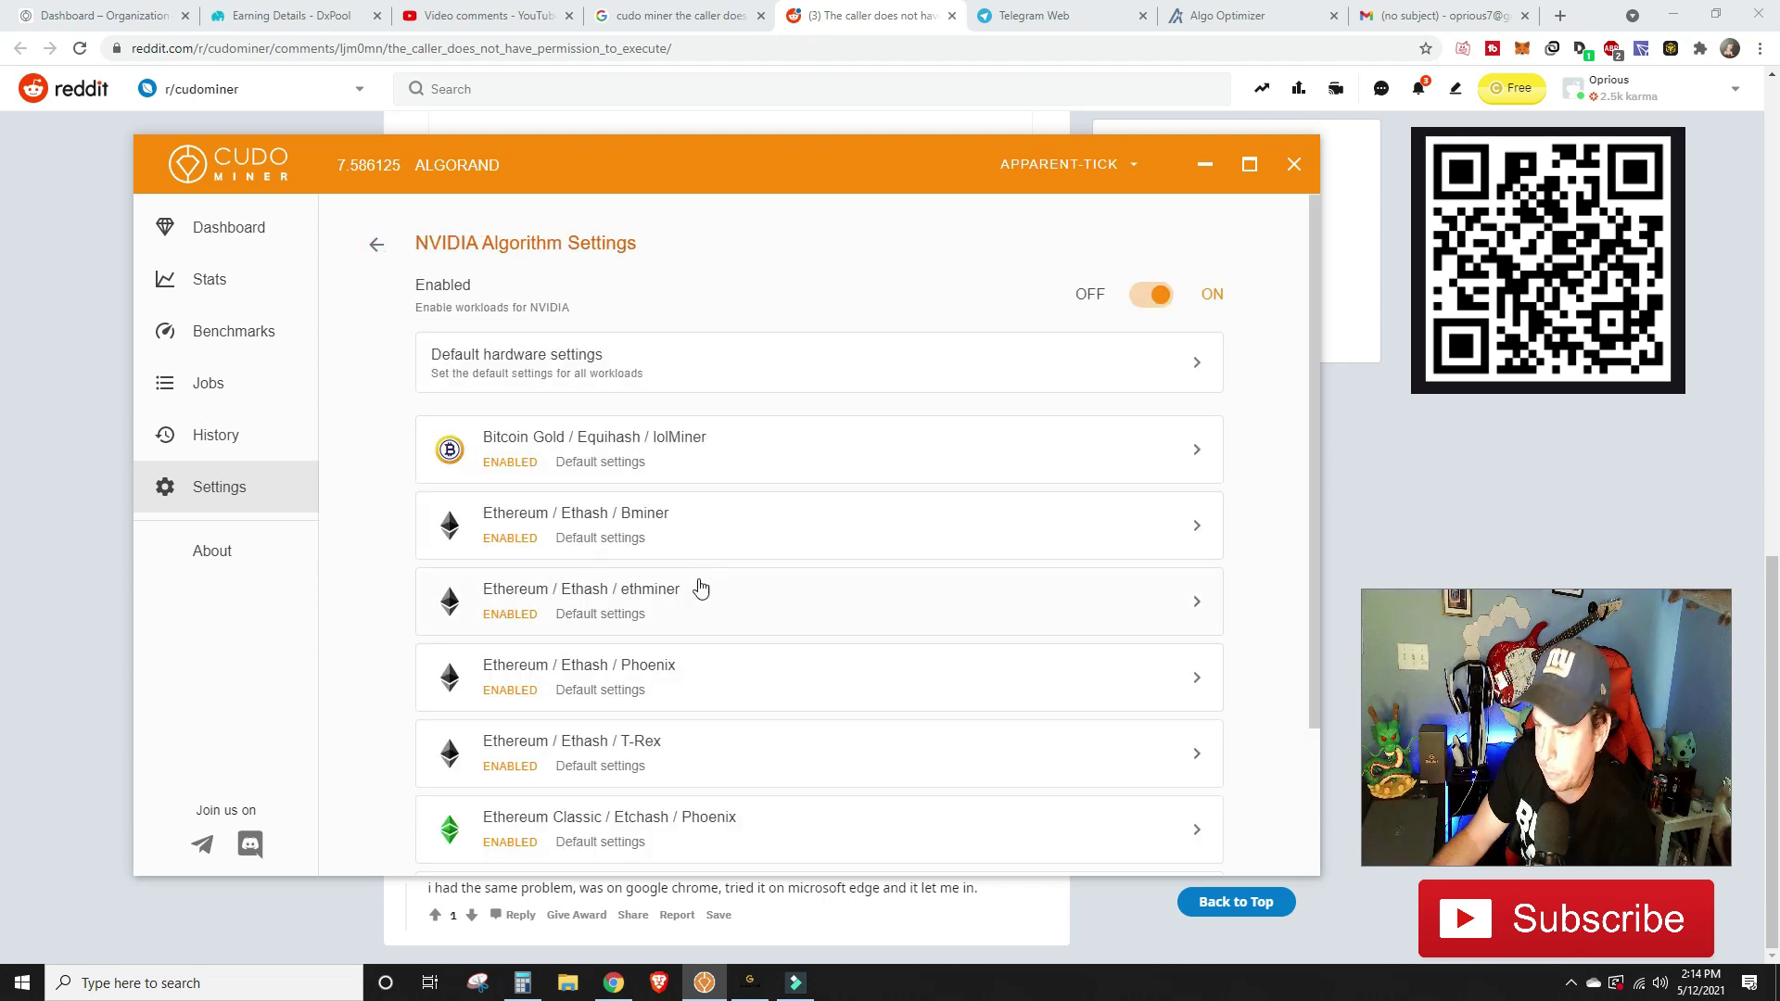
- Inspect the Ethereum Bminer workload, then return to the Dashboard
left_click(703, 533)
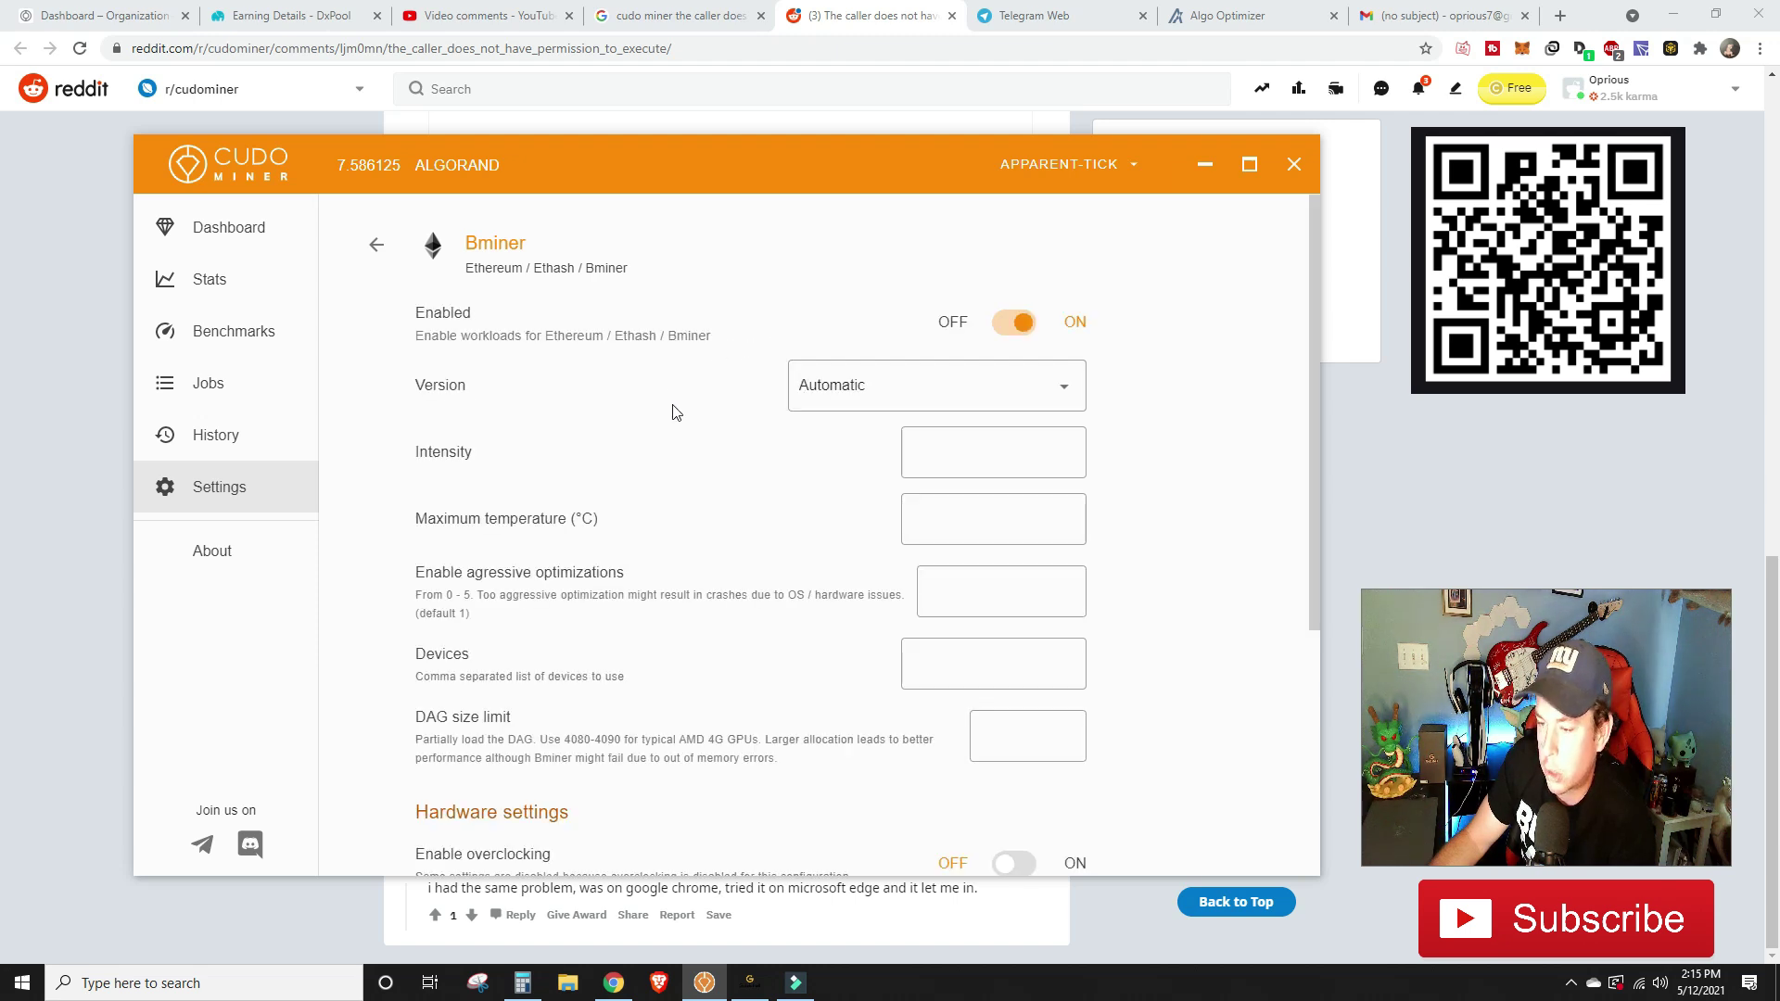
left_click(375, 248)
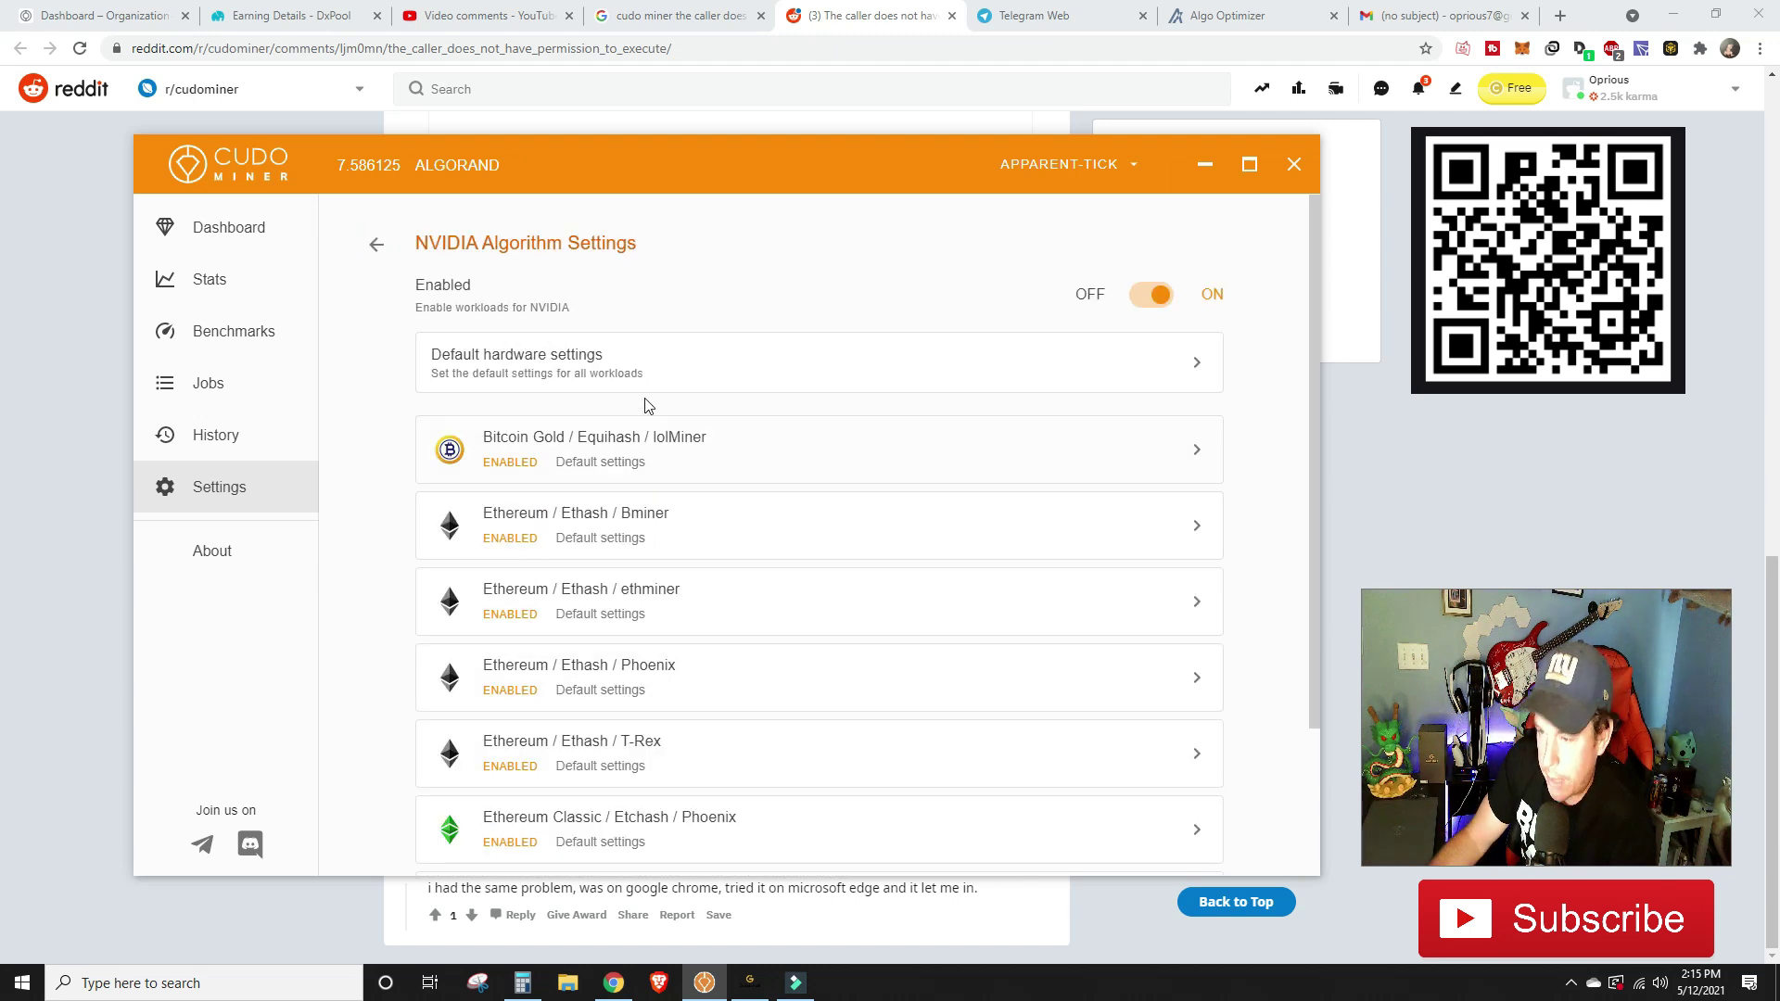
scroll(638, 469, "down", 2)
scroll(749, 733, "up", 3)
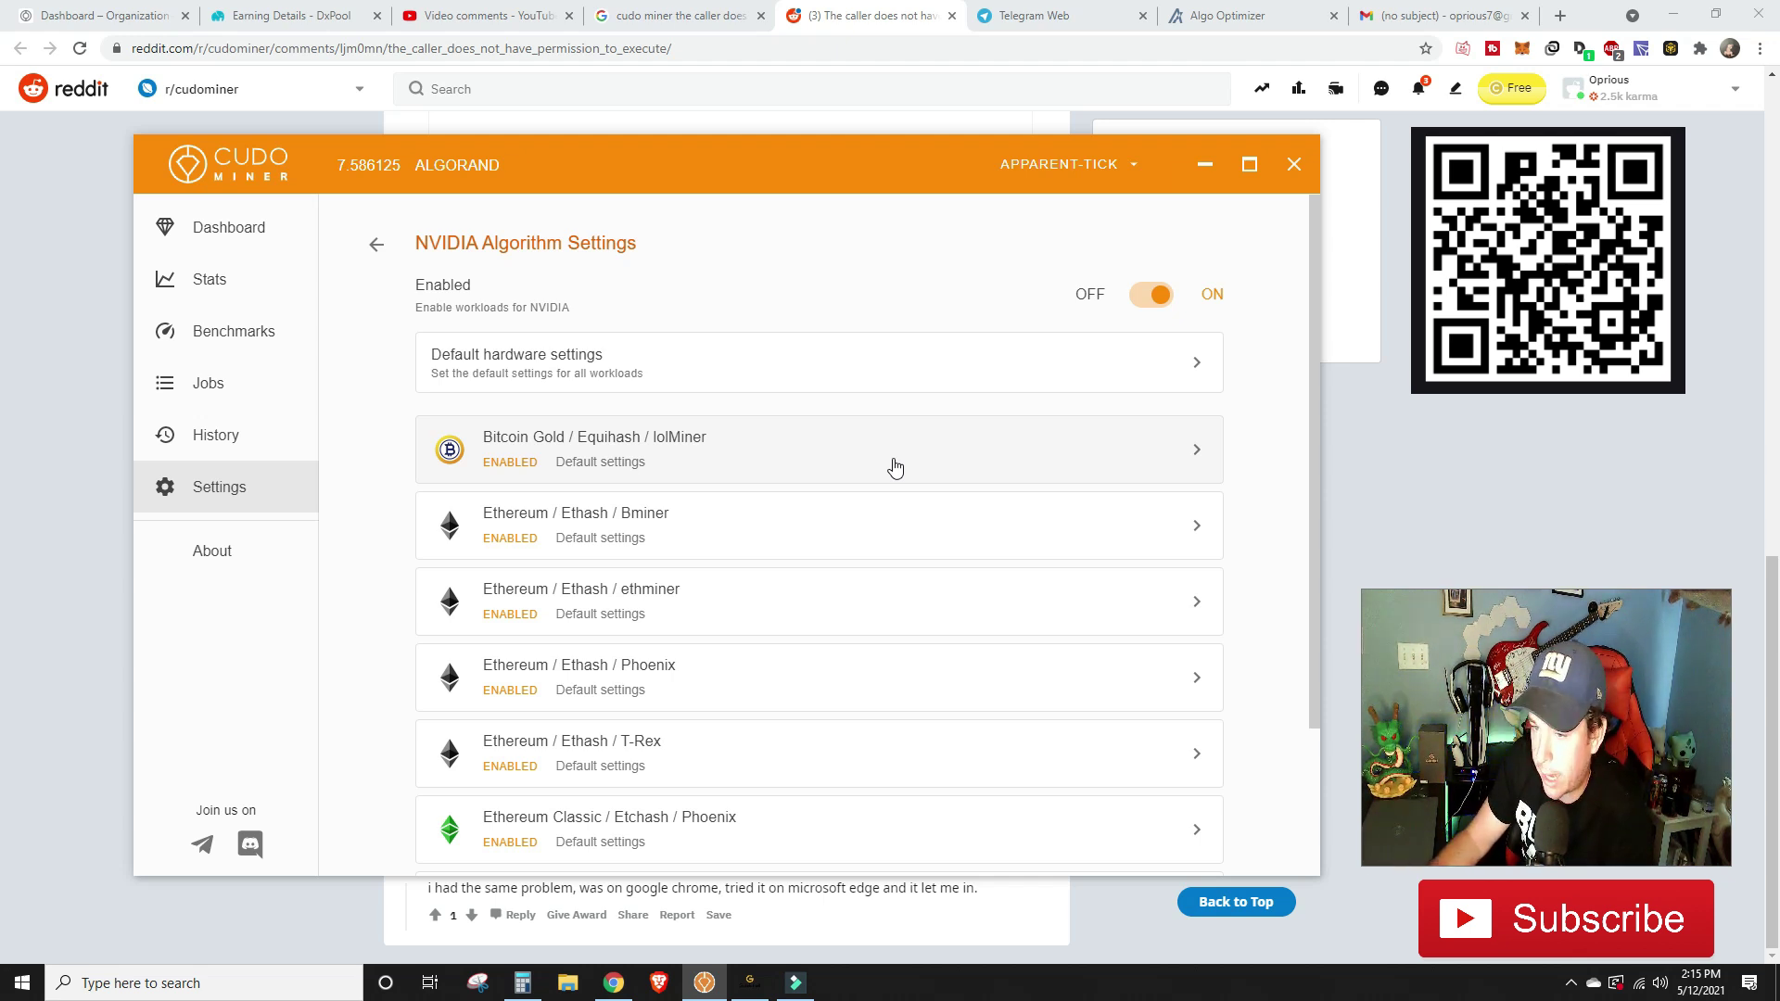
left_click(223, 225)
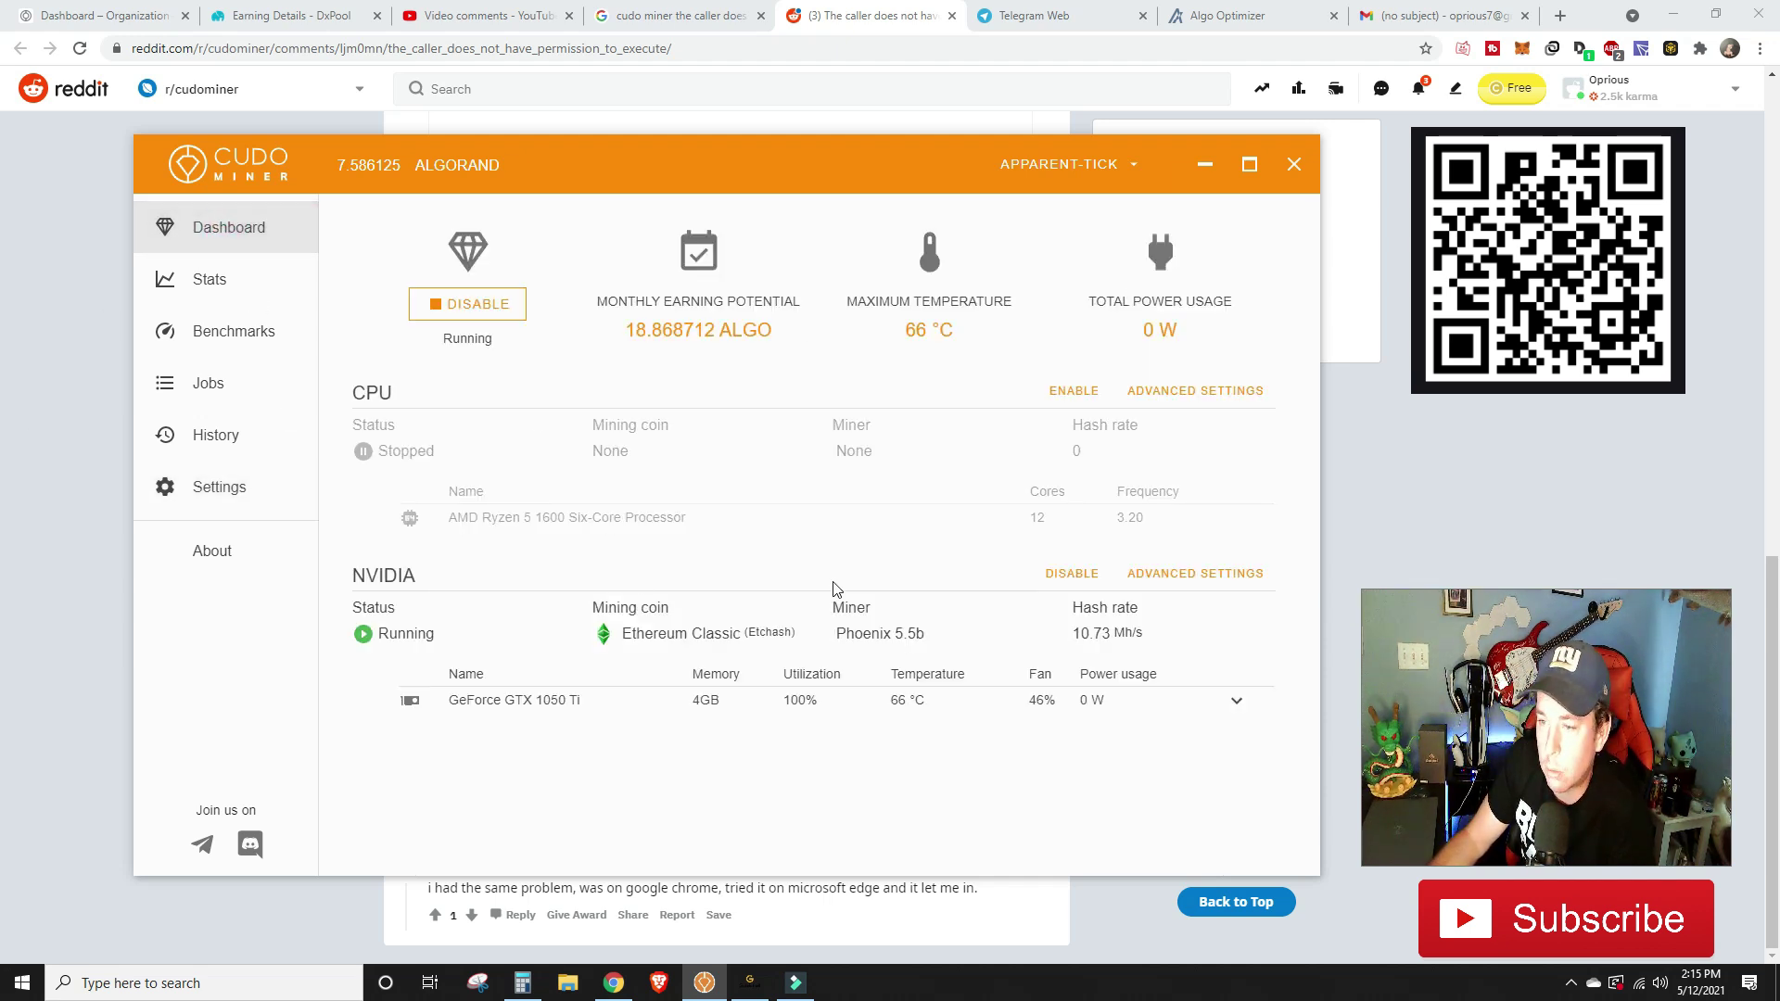
- Switch to the Cudo Miner Telegram group and scroll through its latest unread messages
left_click(1074, 20)
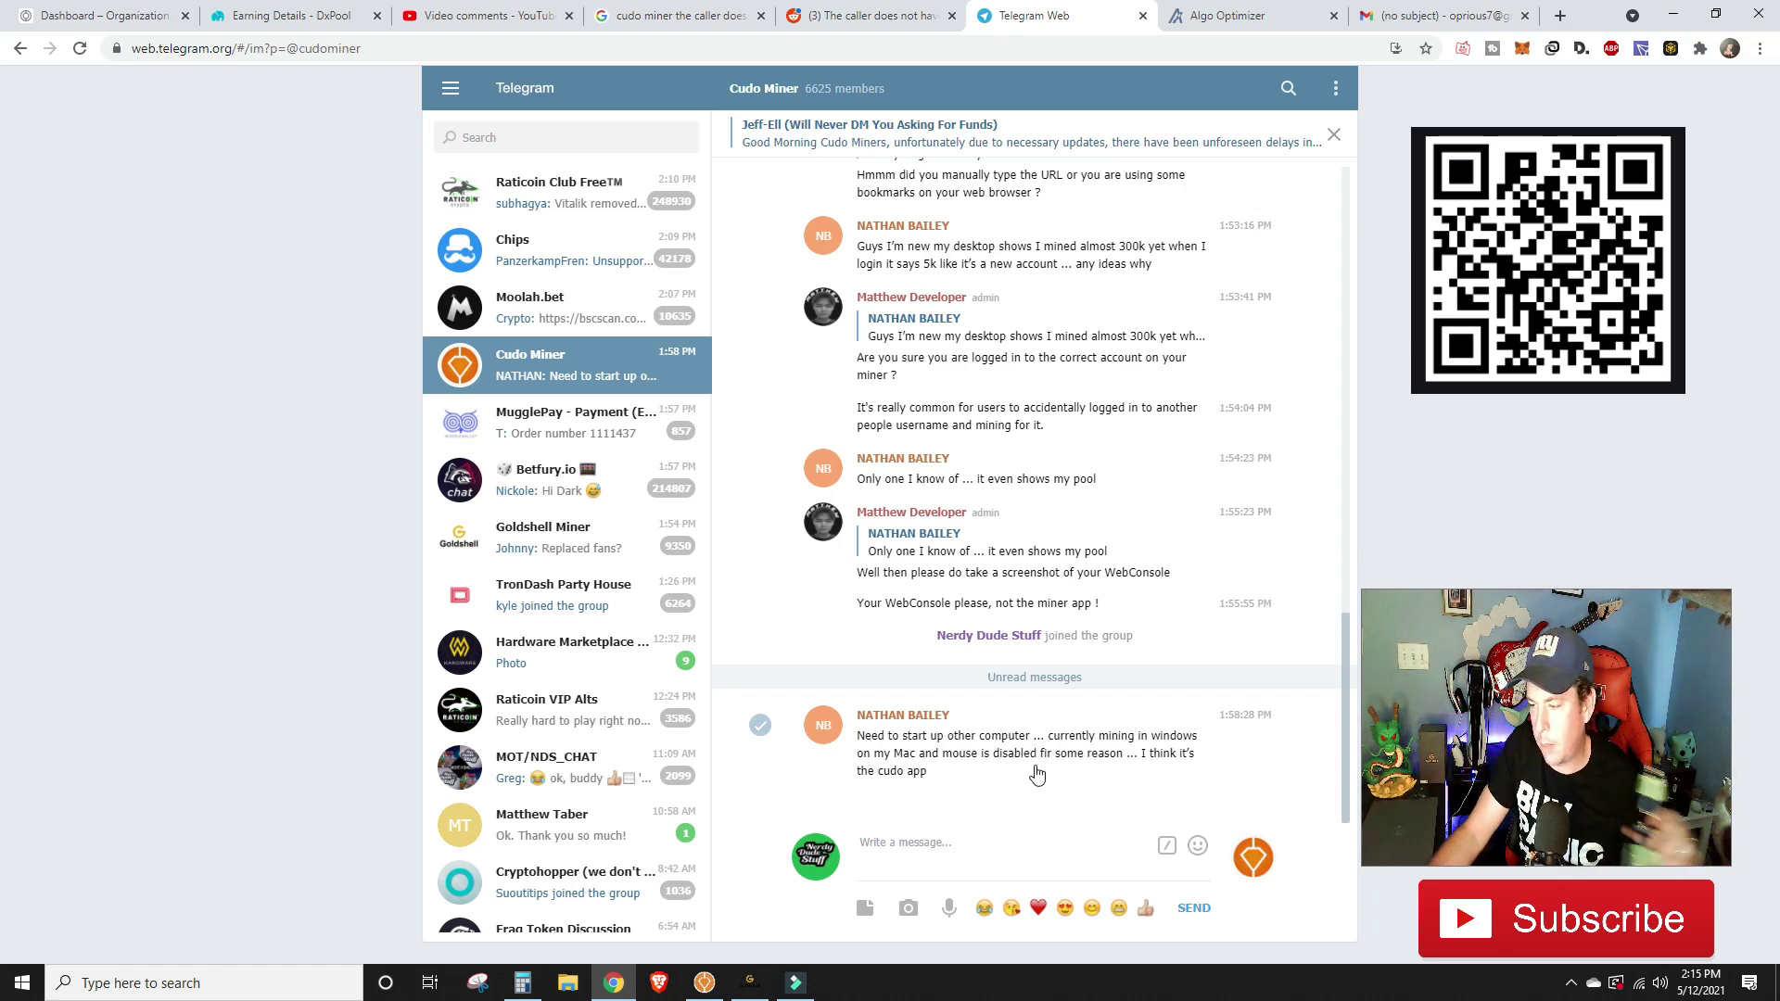
scroll(977, 707, "up", 1)
scroll(974, 705, "up", 4)
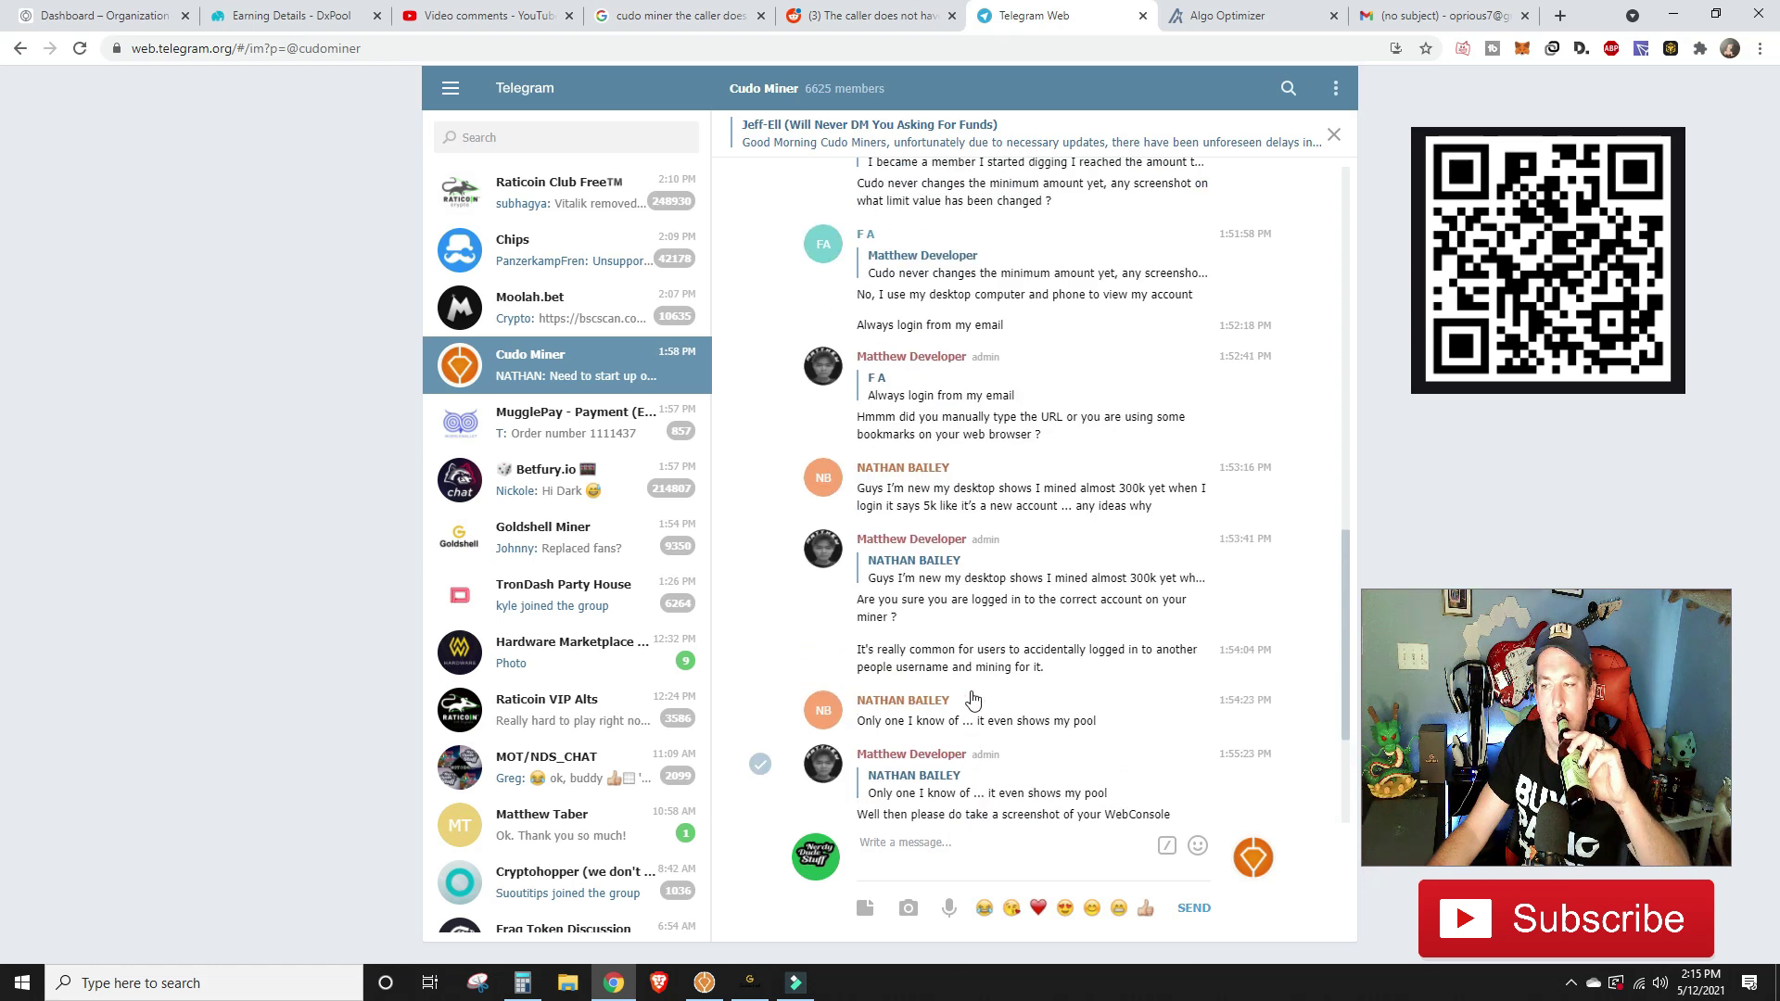
scroll(930, 624, "down", 5)
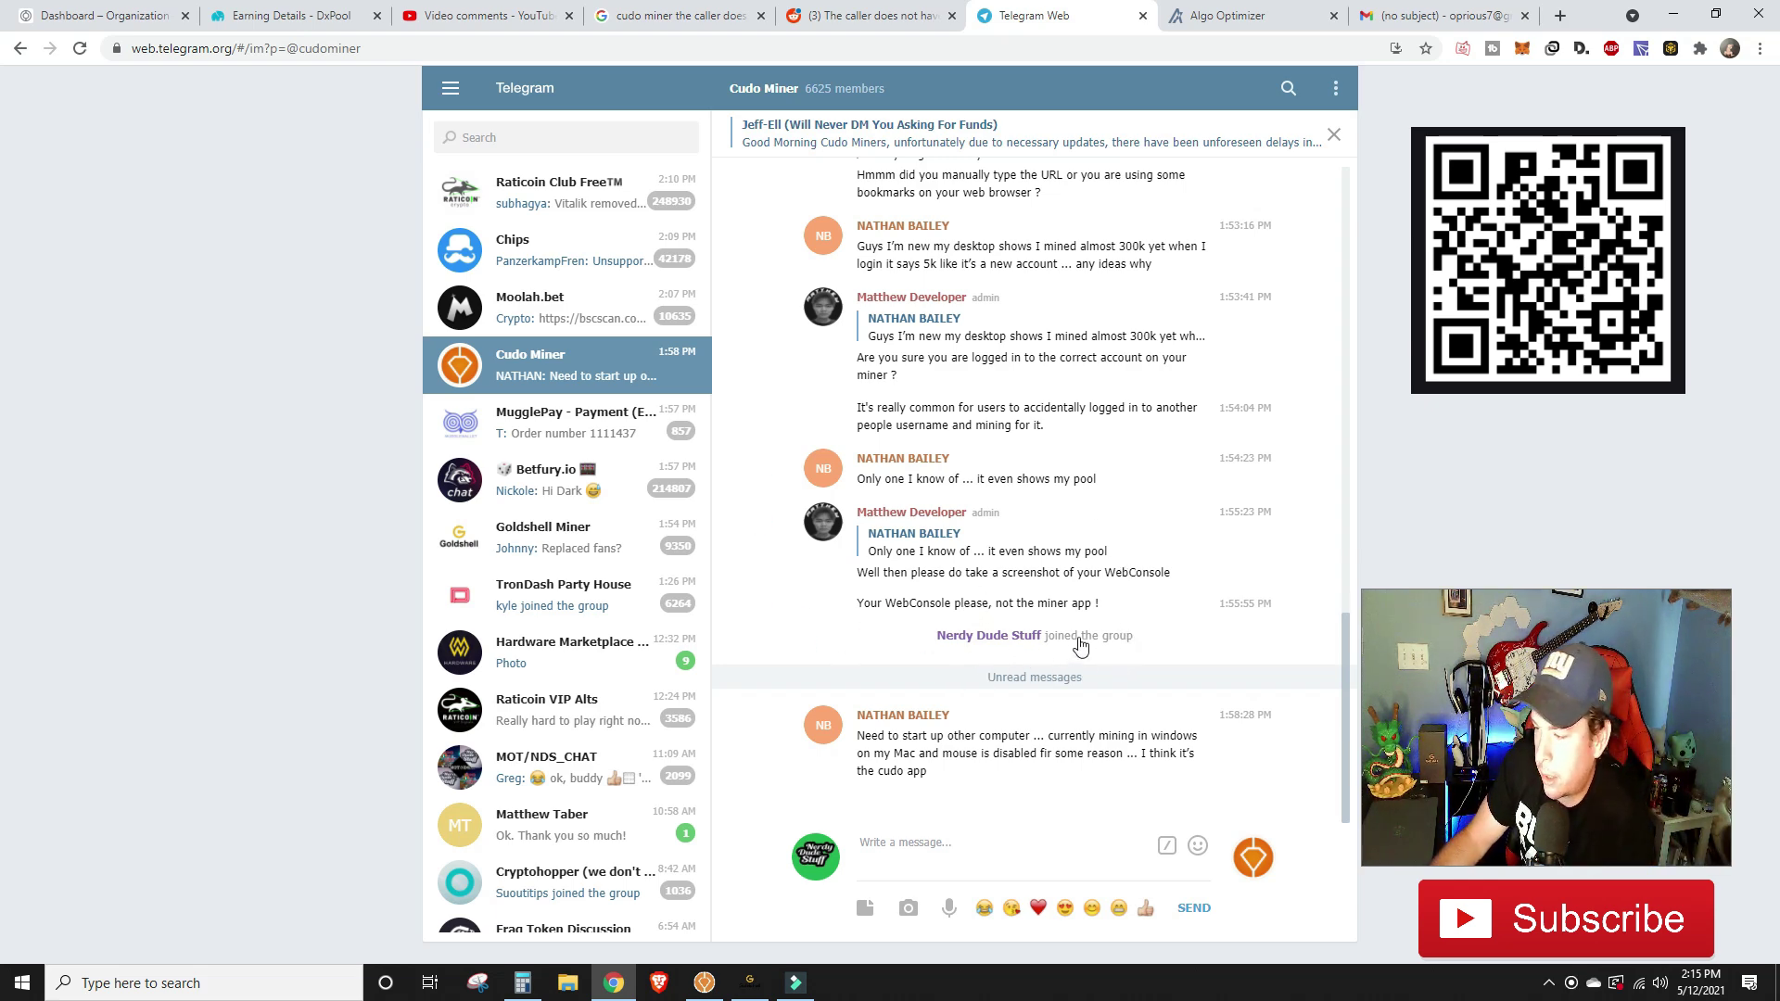
scroll(1002, 658, "up", 3)
scroll(927, 510, "down", 3)
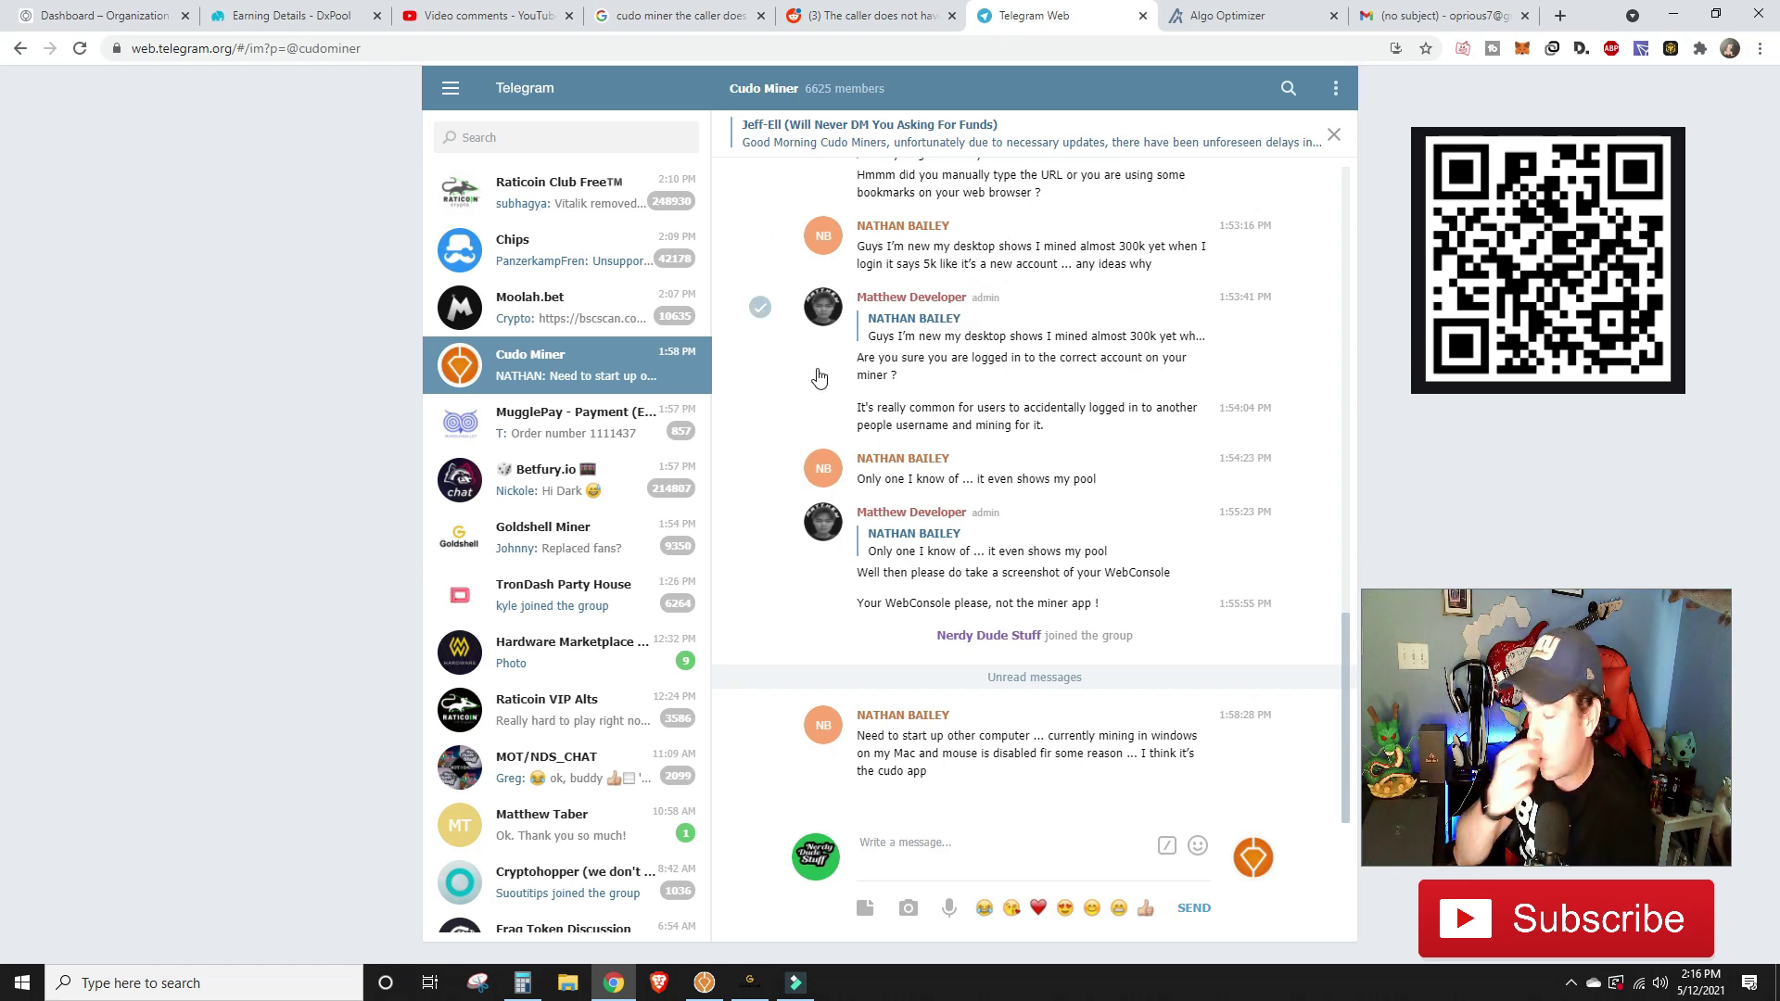
- In the Cudo Miner desktop Settings, enable overclocking and accept the risk warning
left_click(102, 16)
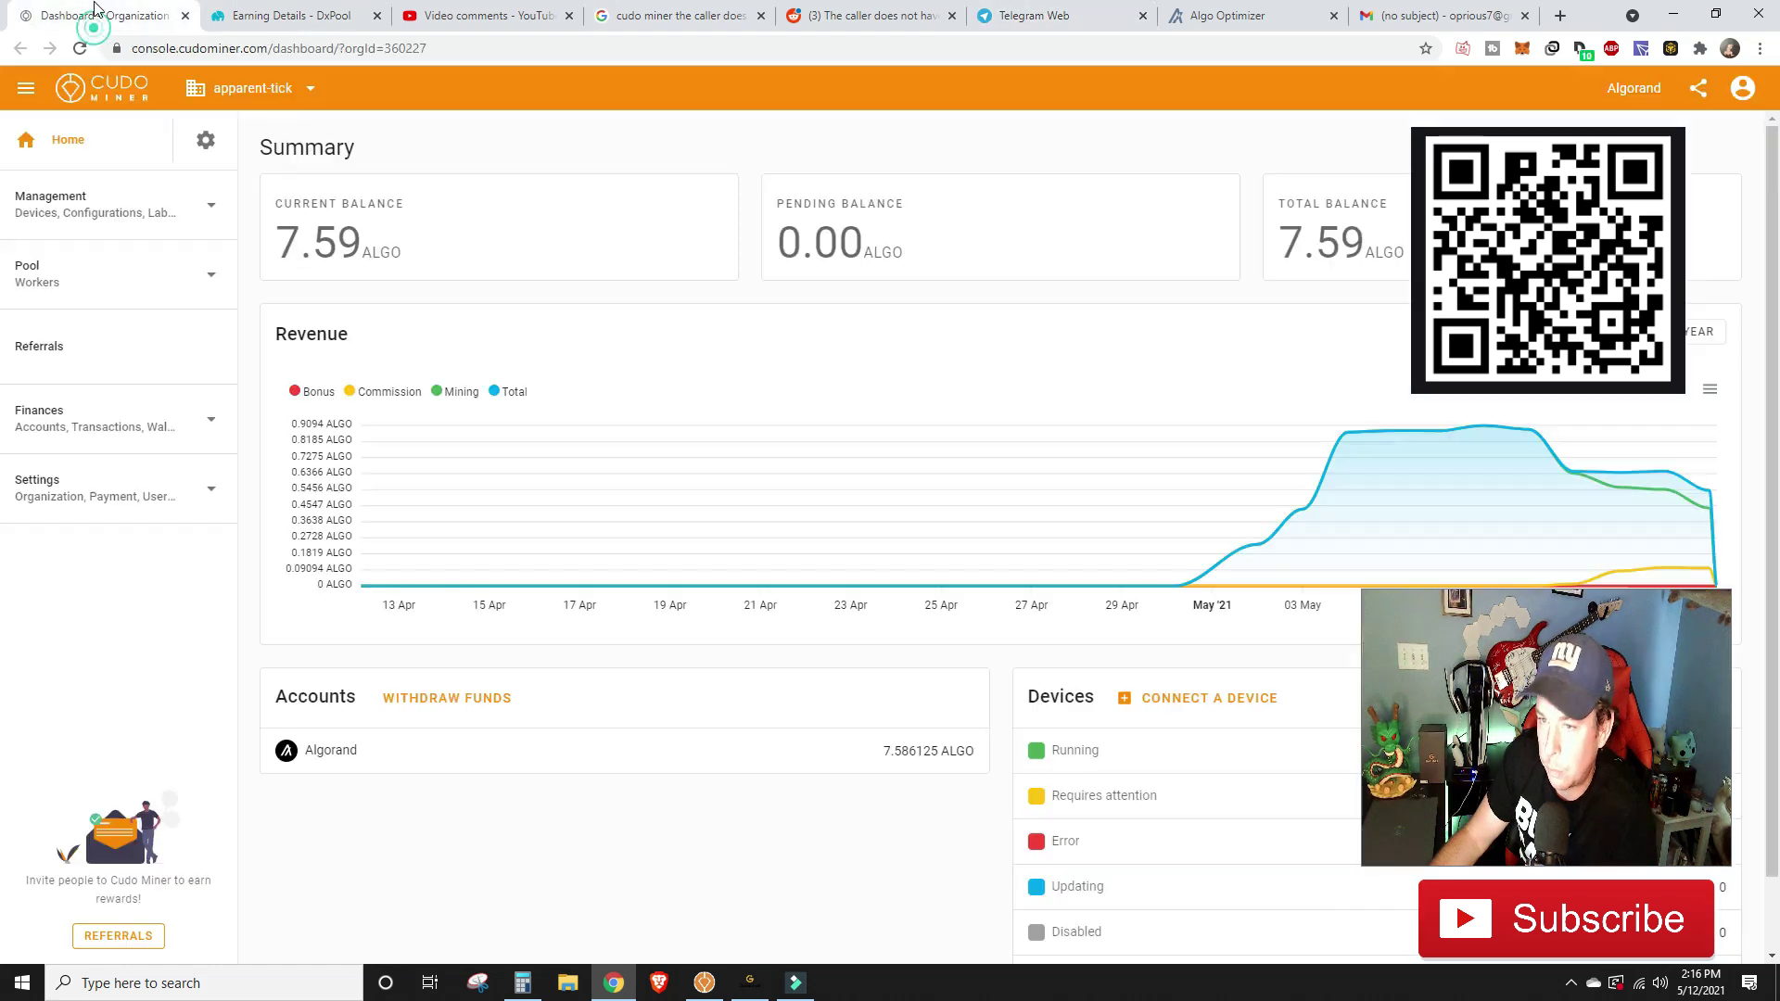
left_click(705, 983)
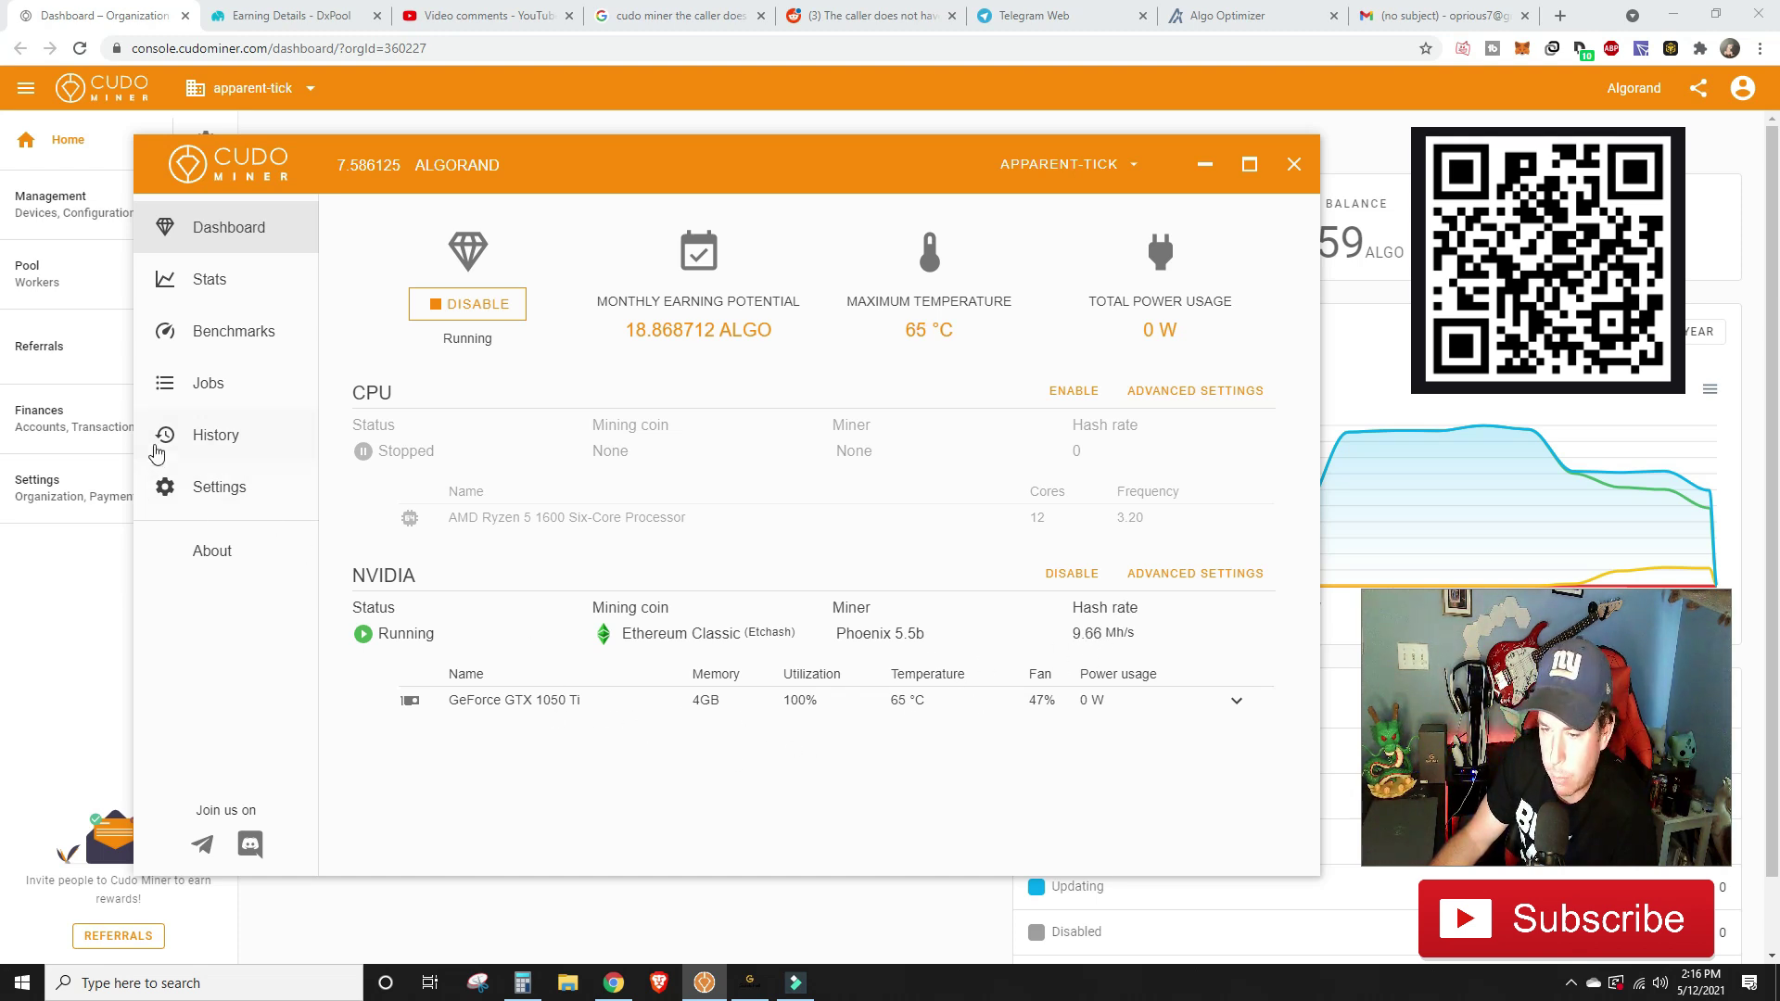
left_click(214, 486)
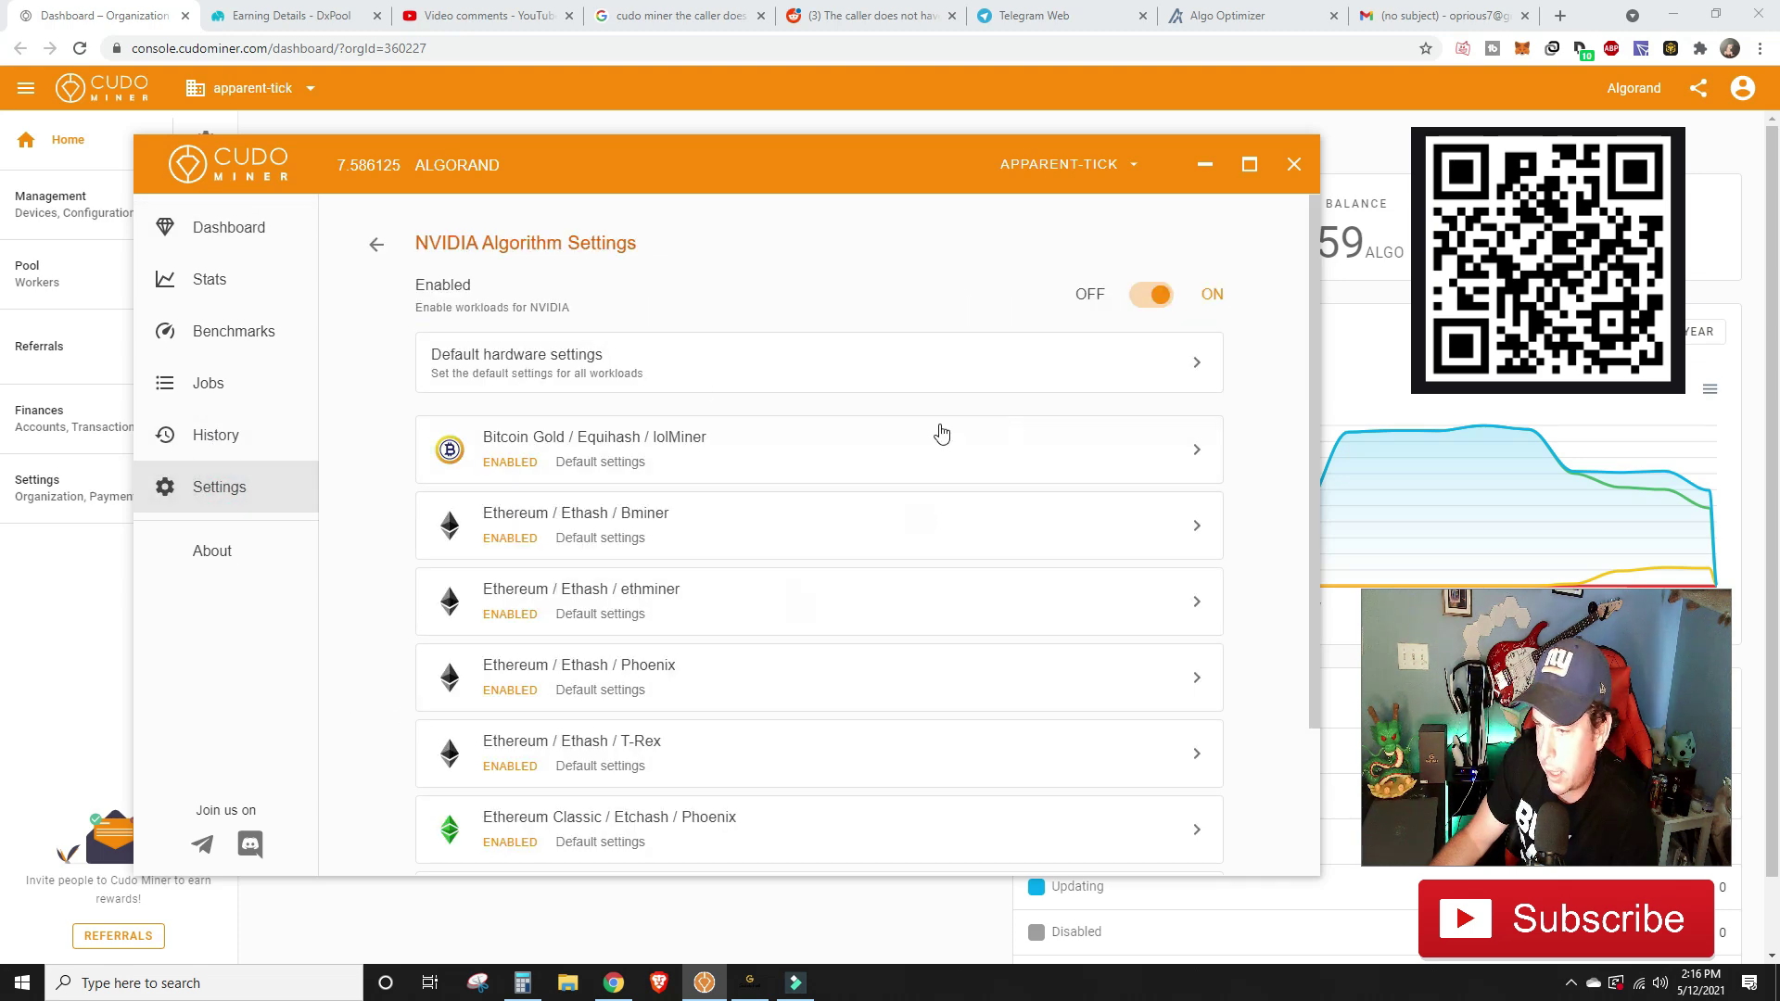
left_click(376, 244)
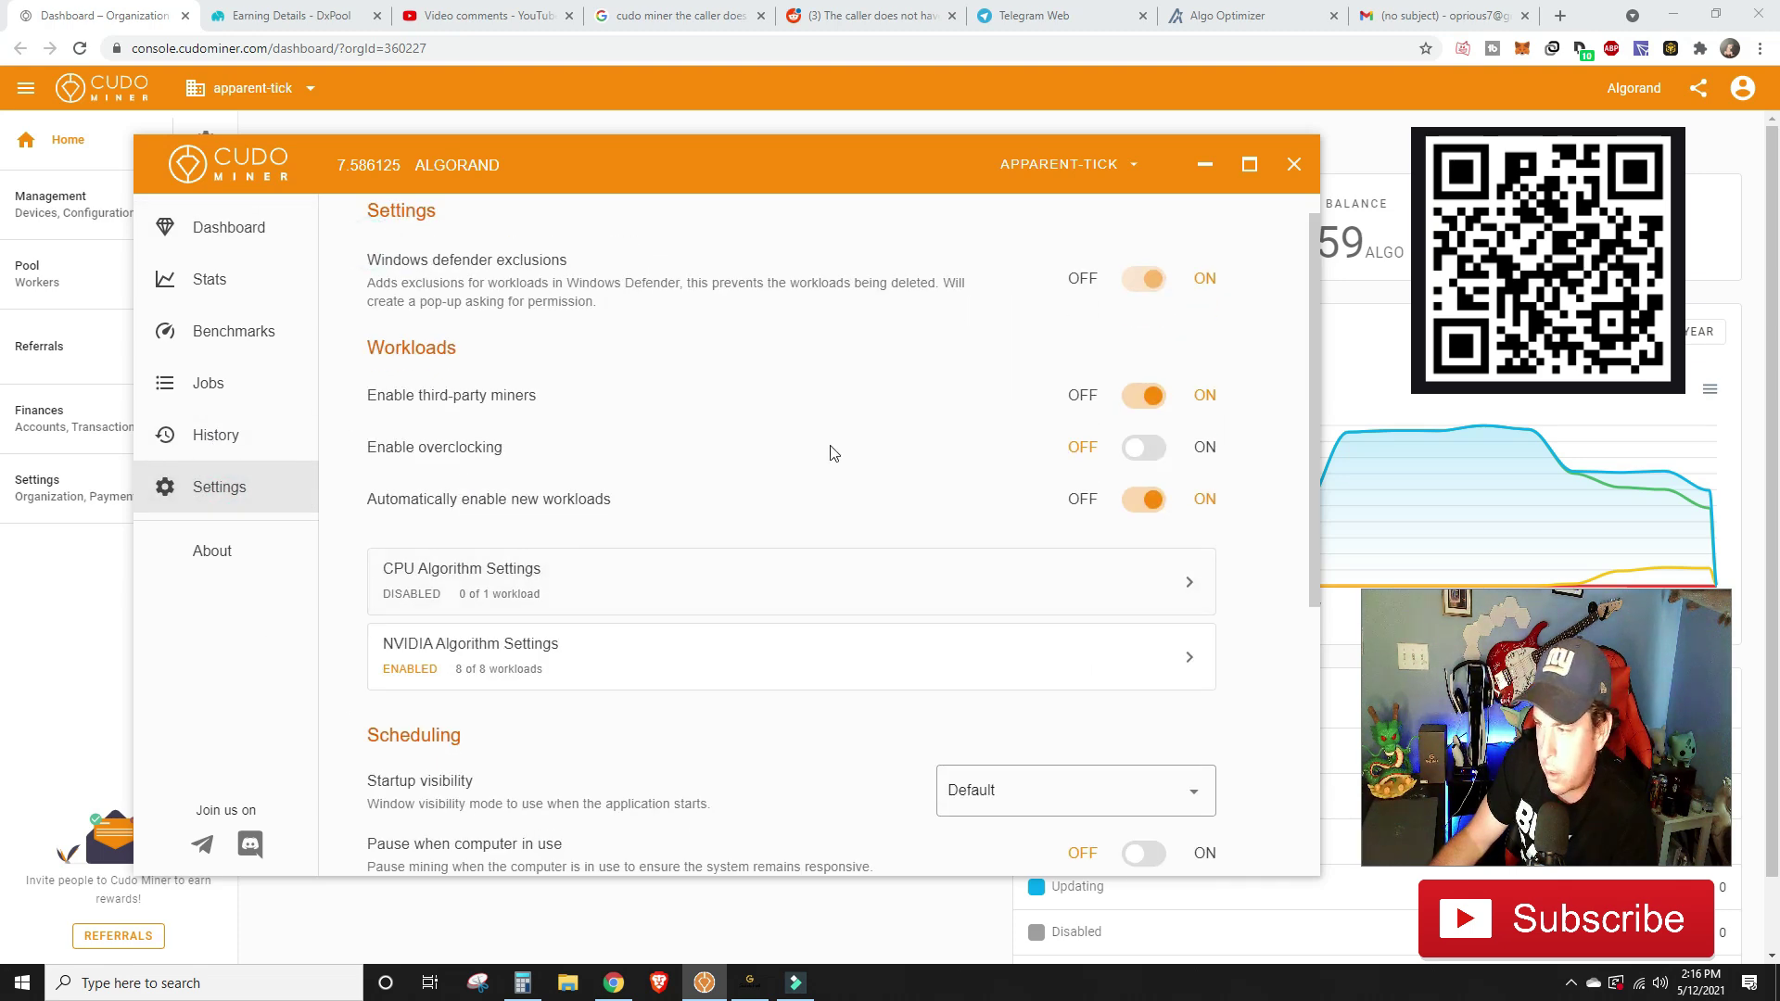
left_click(1124, 449)
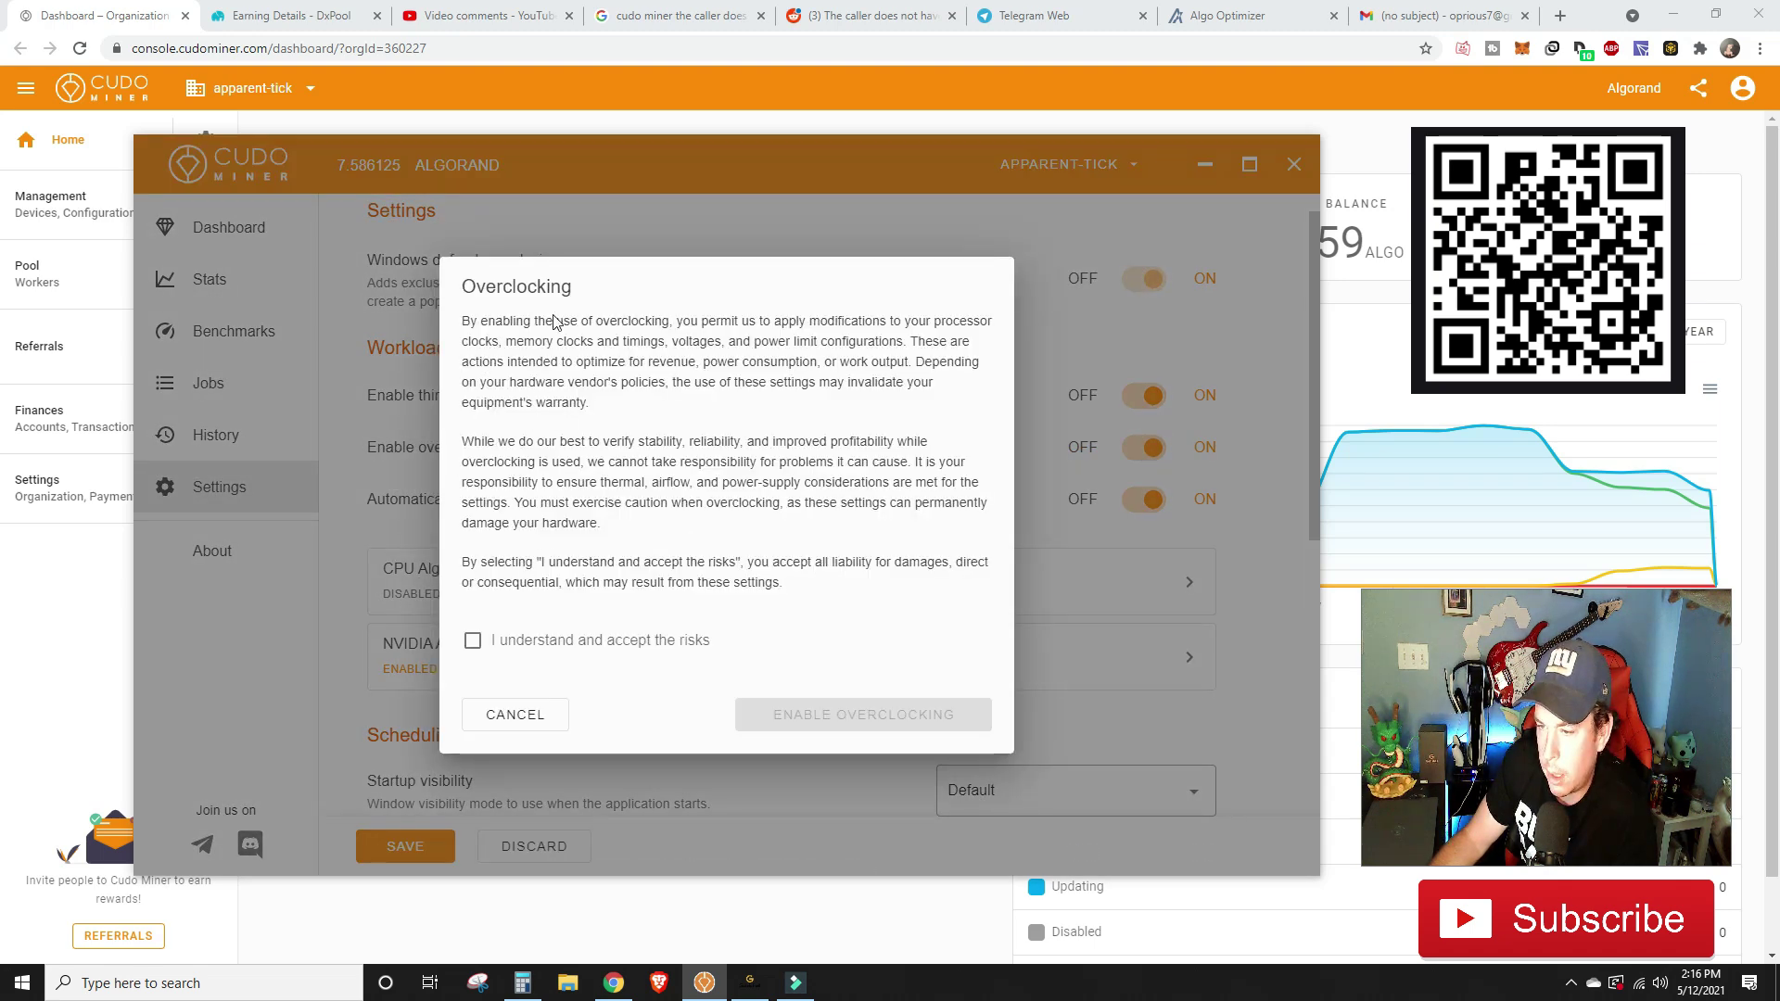
left_click(473, 641)
left_click(863, 719)
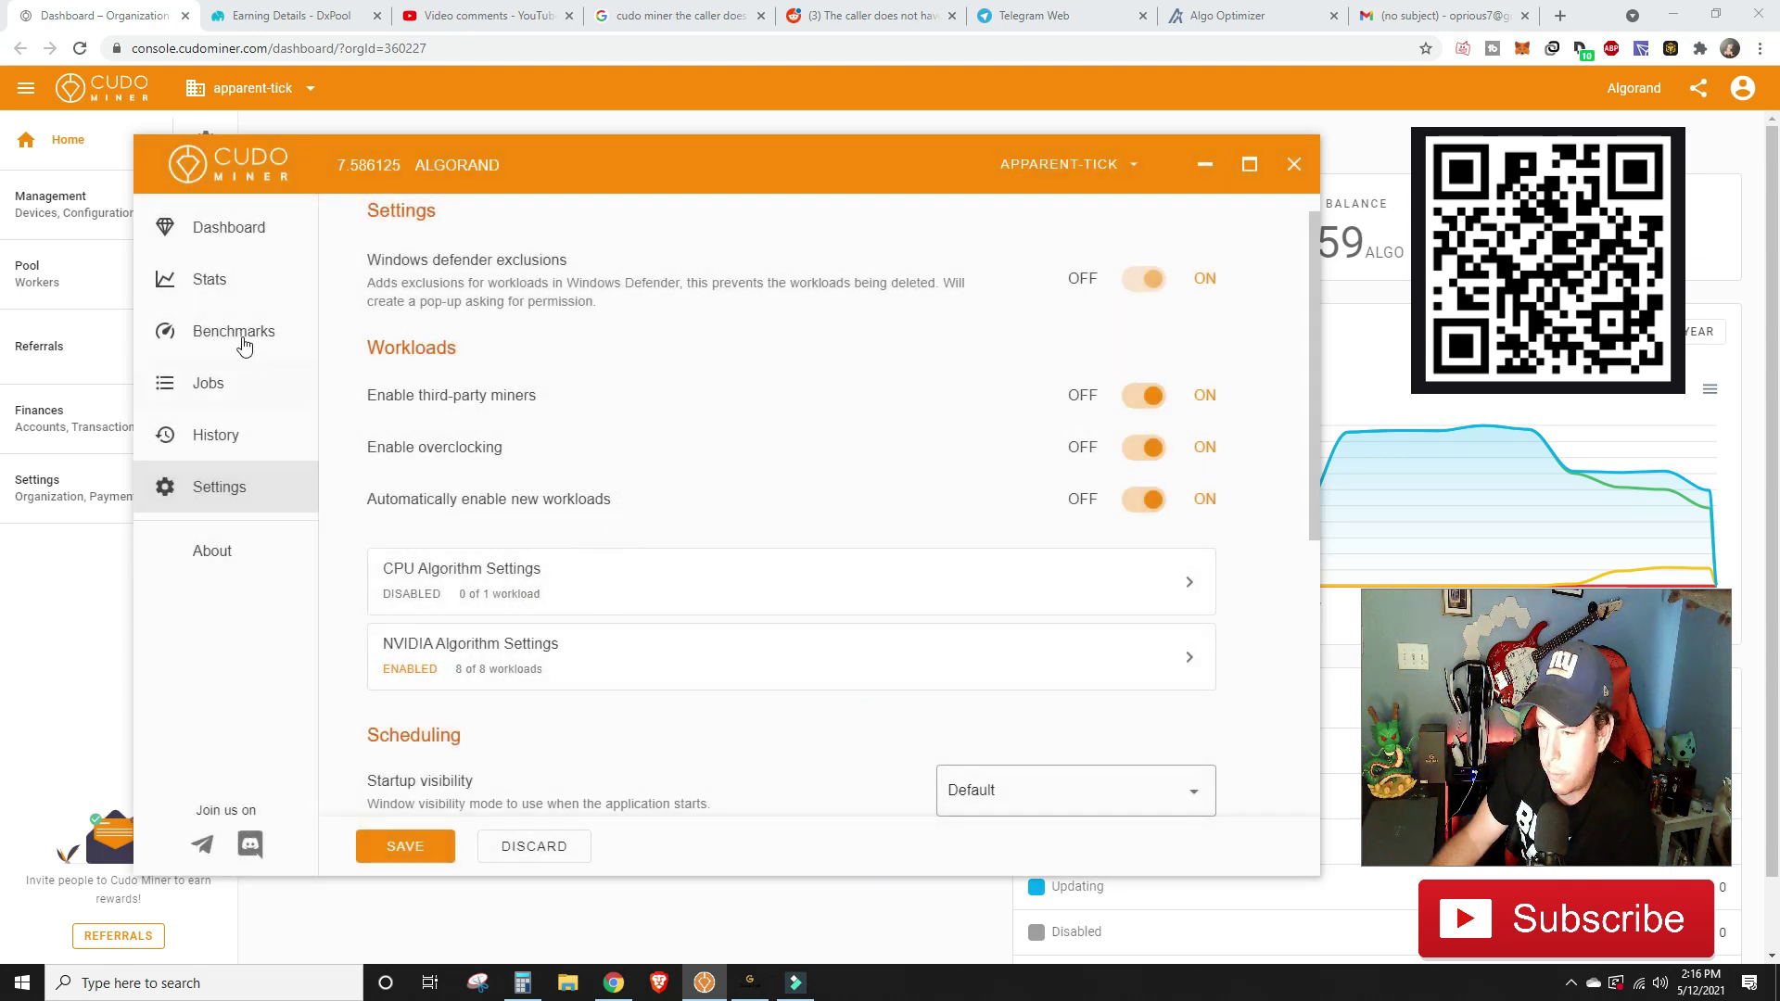
- Go to the Dashboard, then open the Benchmarks page comparing NVIDIA miner hash rates
left_click(225, 233)
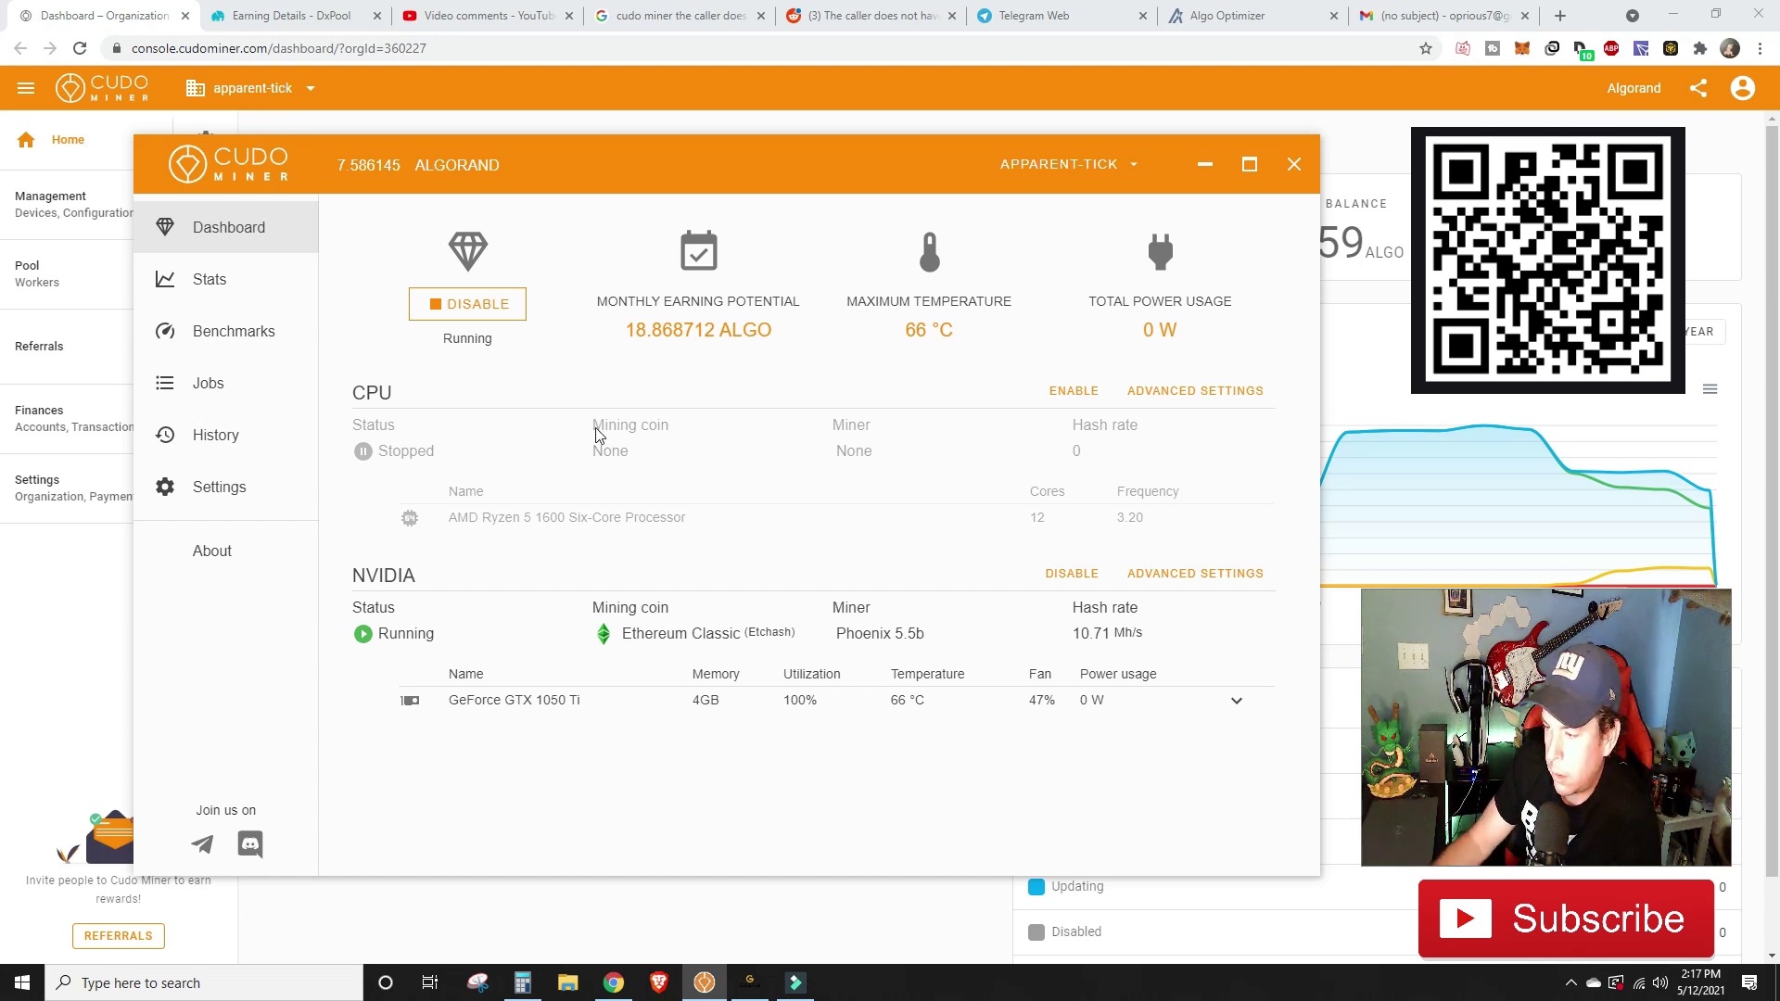
left_click(216, 337)
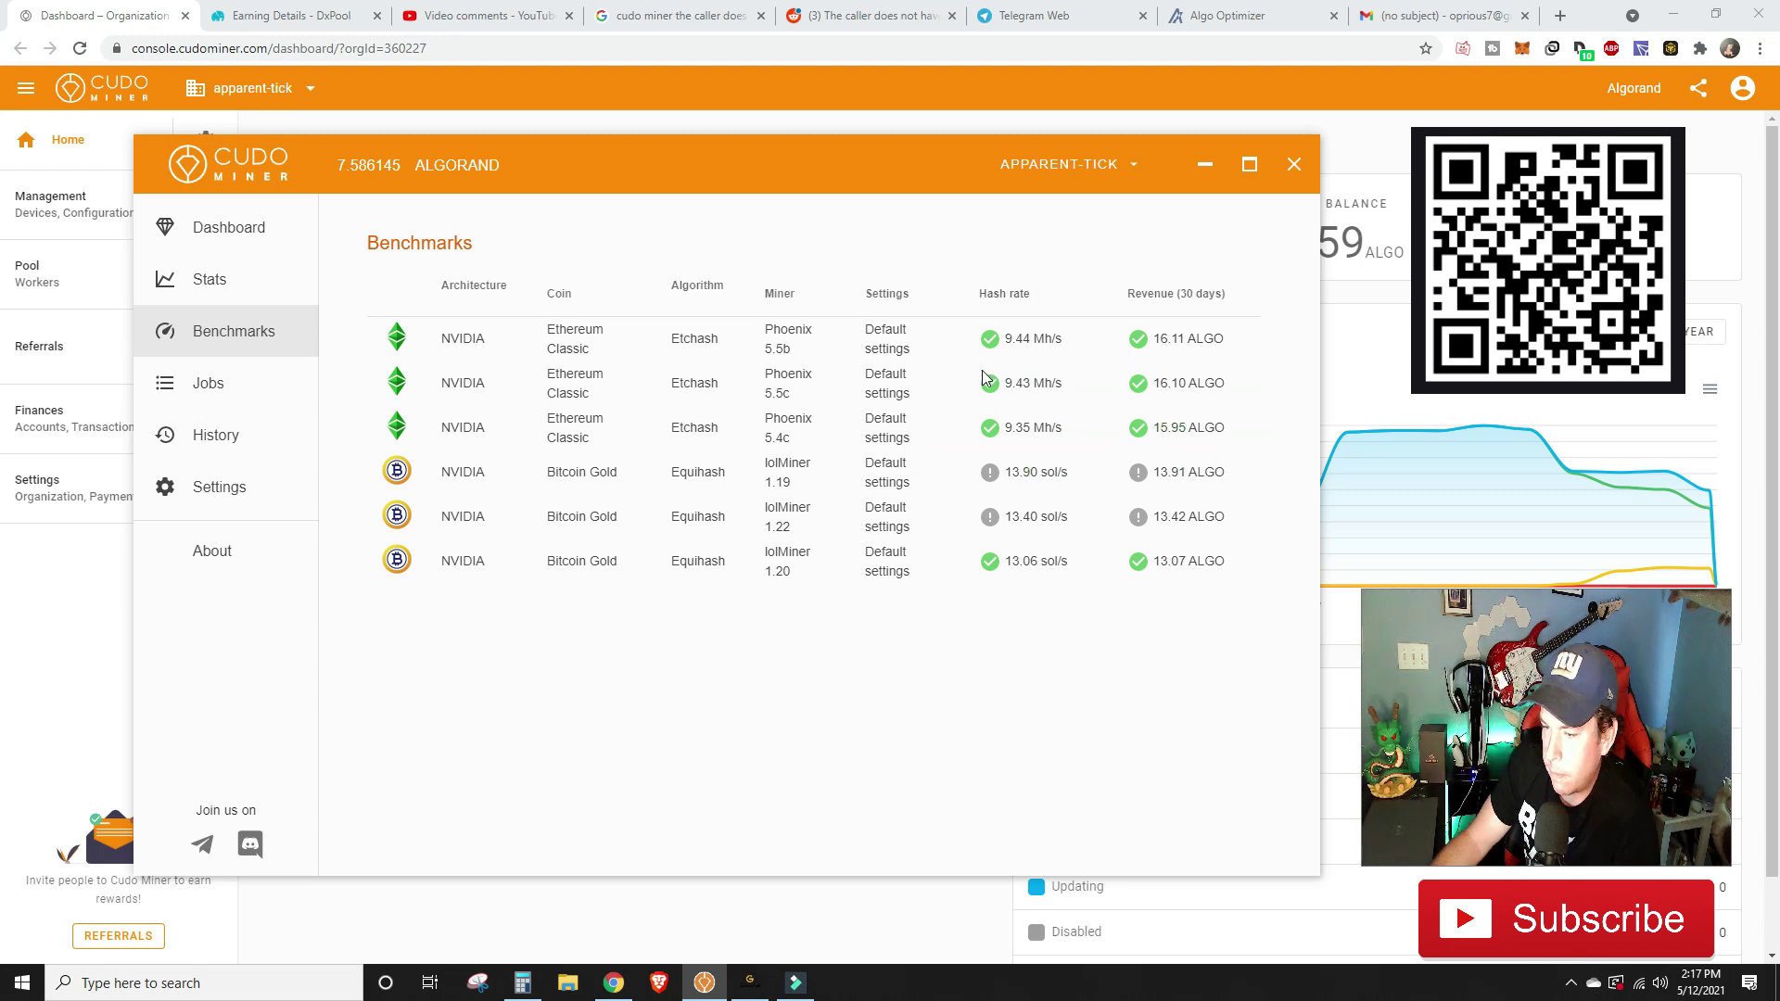
- On the Dashboard, disable NVIDIA GPU mining and then enable it again
left_click(232, 256)
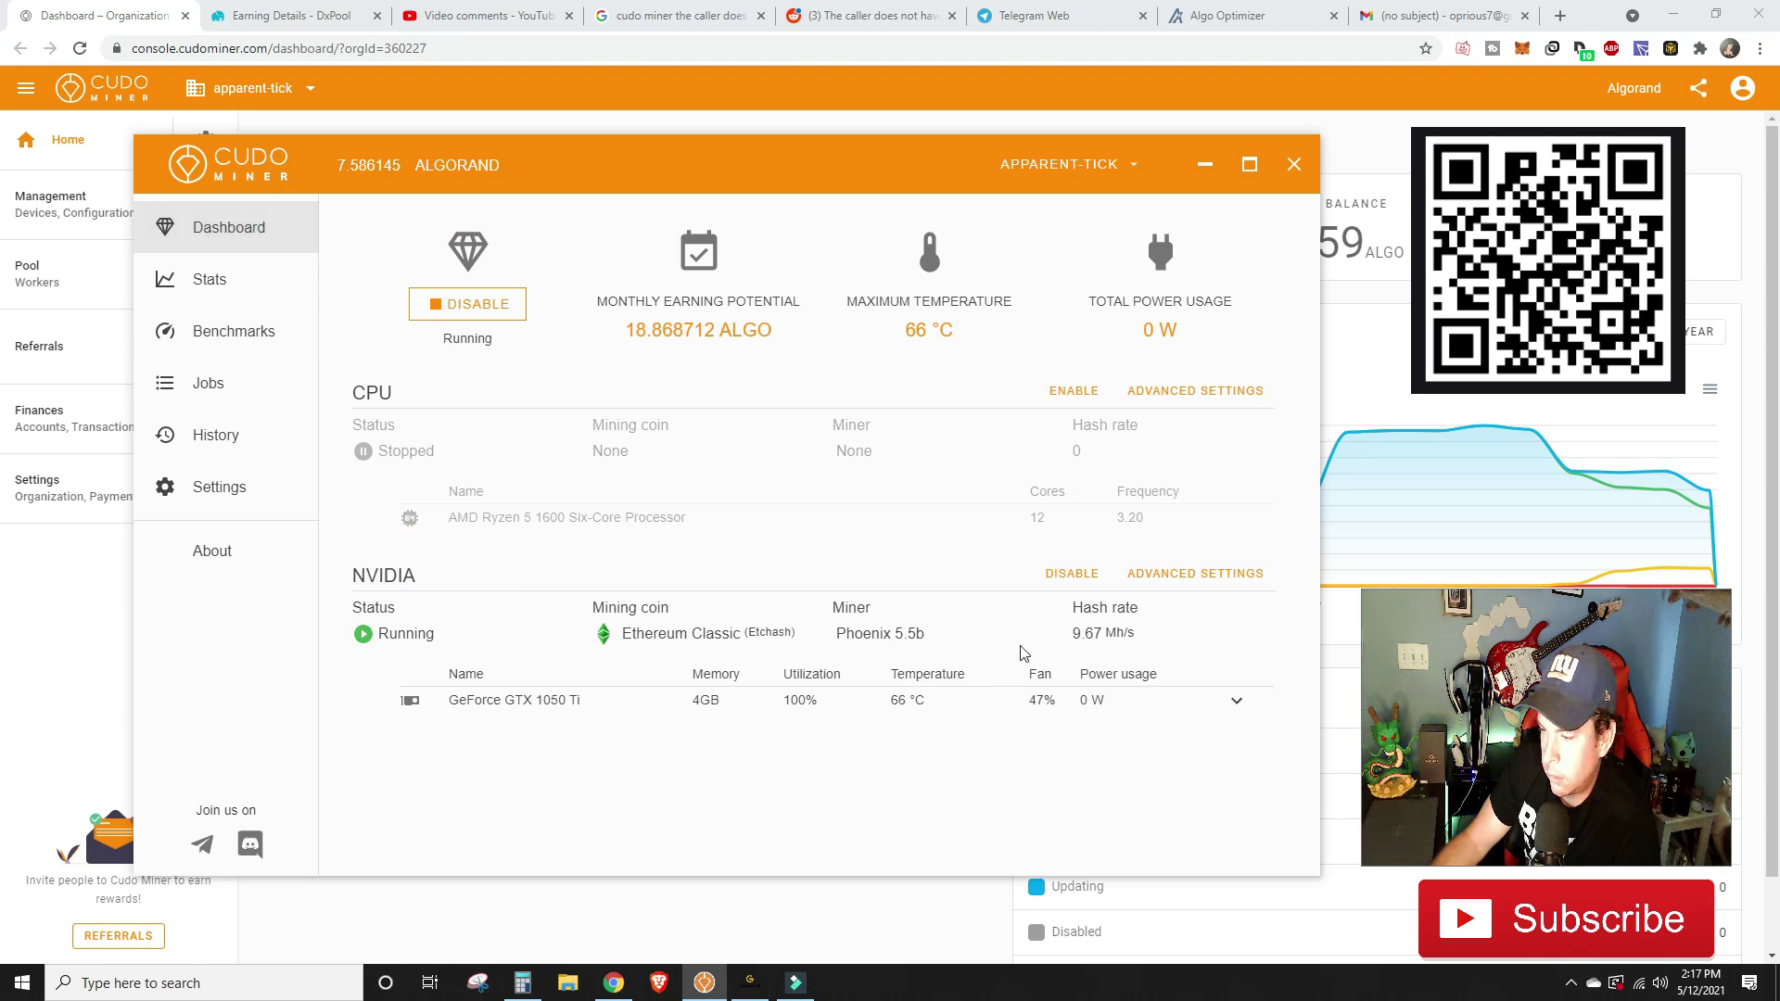
left_click(1070, 574)
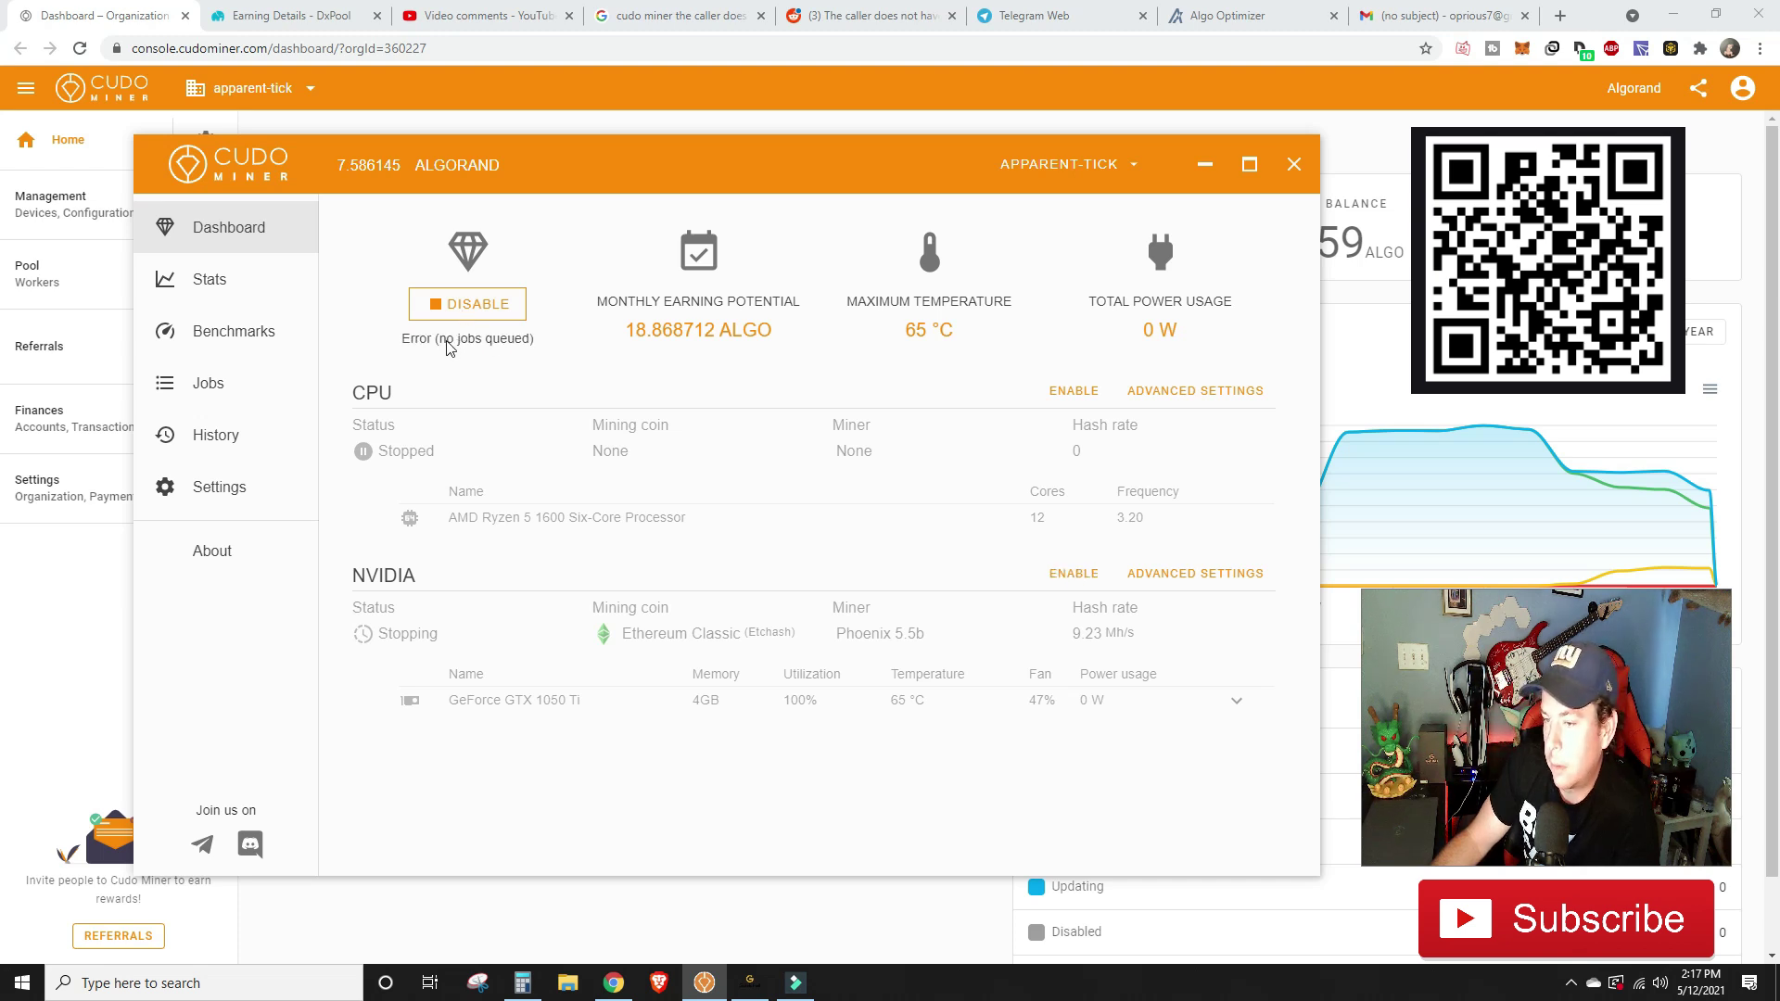
left_click(1071, 575)
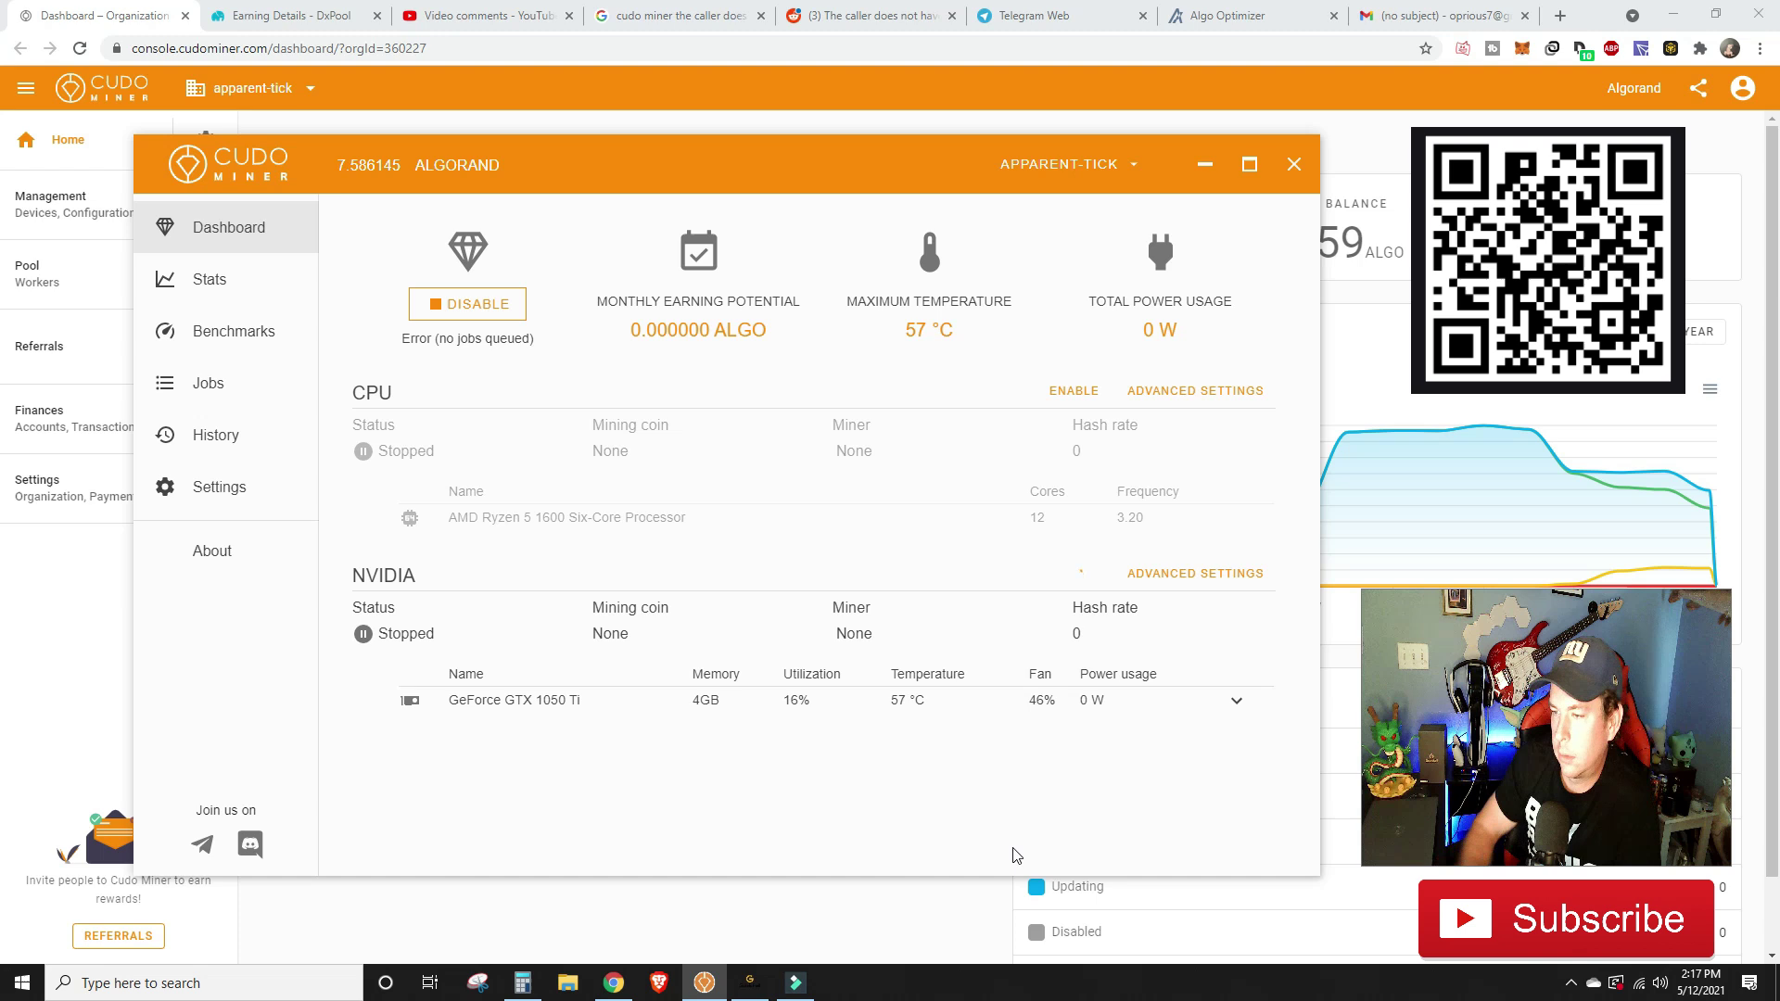